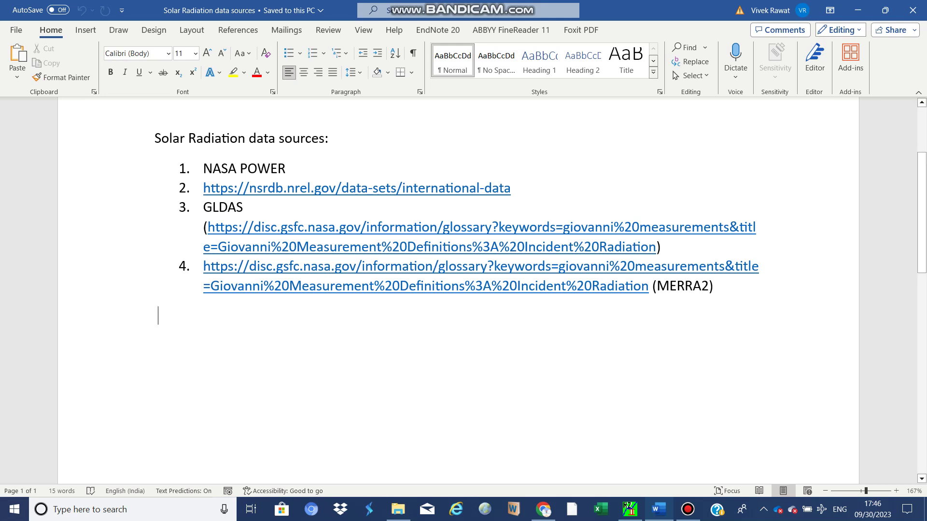
Copy "NASA POWER" from the Word list of solar radiation data sources and search Google for it in Chrome.
{"action": "left_click_drag", "start_coordinate": [286, 169], "coordinate": [203, 169]}
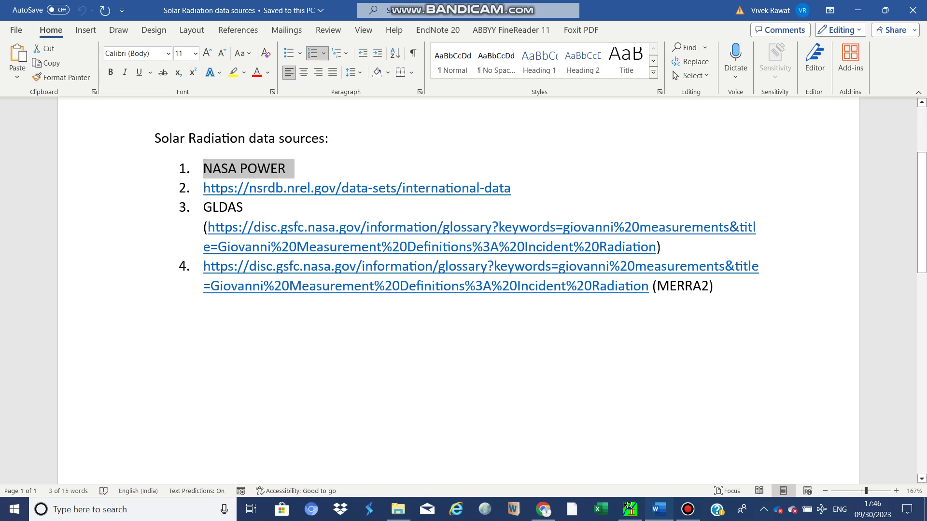
{"action": "left_click", "coordinate": [543, 509]}
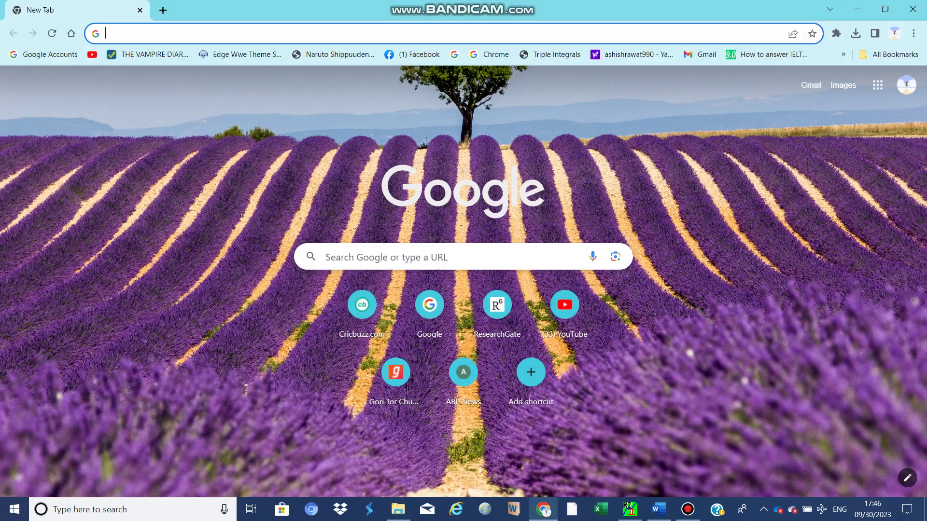
{"action": "left_click", "coordinate": [309, 33]}
{"action": "type", "text": "1.\tNASA POWER"}
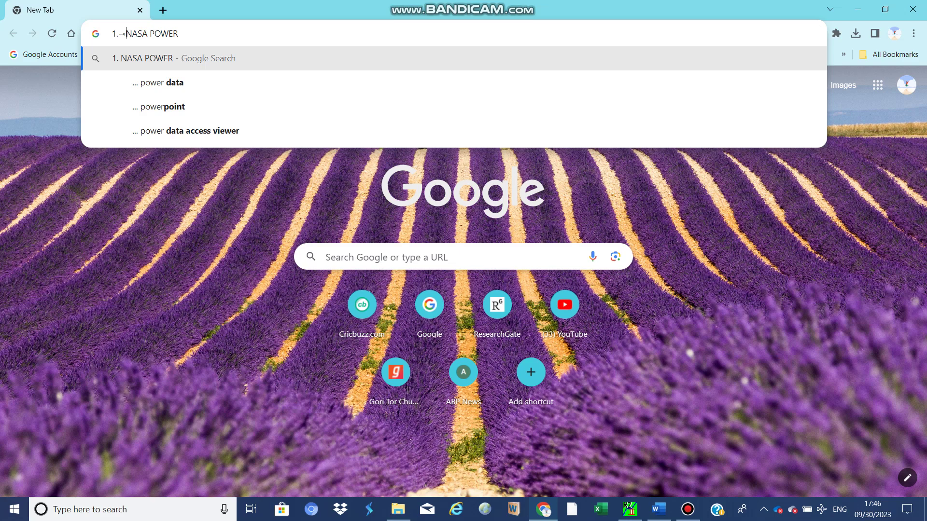
{"action": "left_click", "coordinate": [126, 34]}
{"action": "key", "text": "BackSpace"}
{"action": "key", "text": "BackSpace"}
{"action": "key", "text": "BackSpace"}
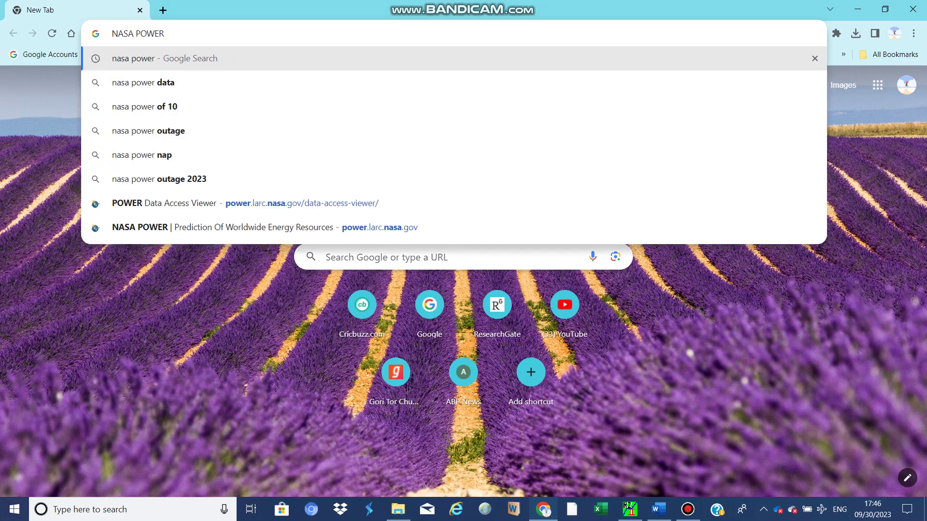
{"action": "key", "text": "Return"}
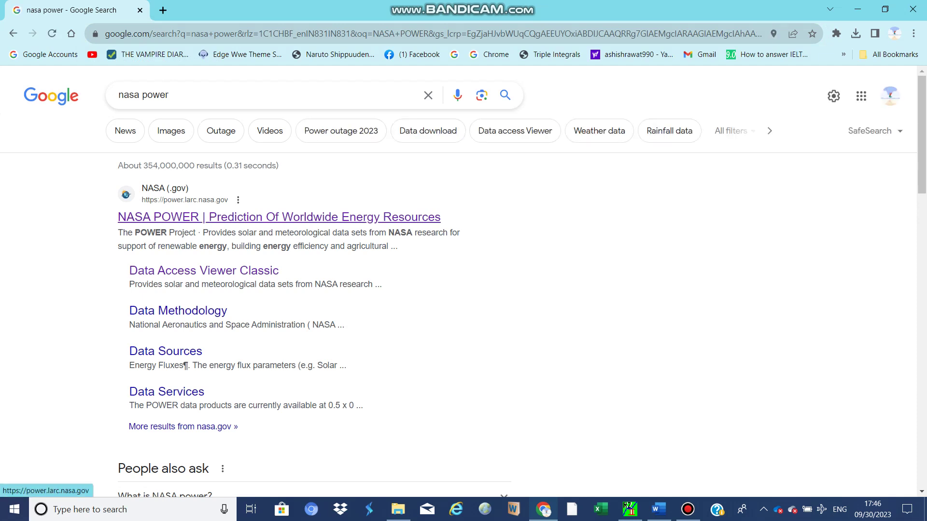
Open the NASA POWER project website from the search results and launch its classic Data Access Viewer.
{"action": "left_click", "coordinate": [279, 217]}
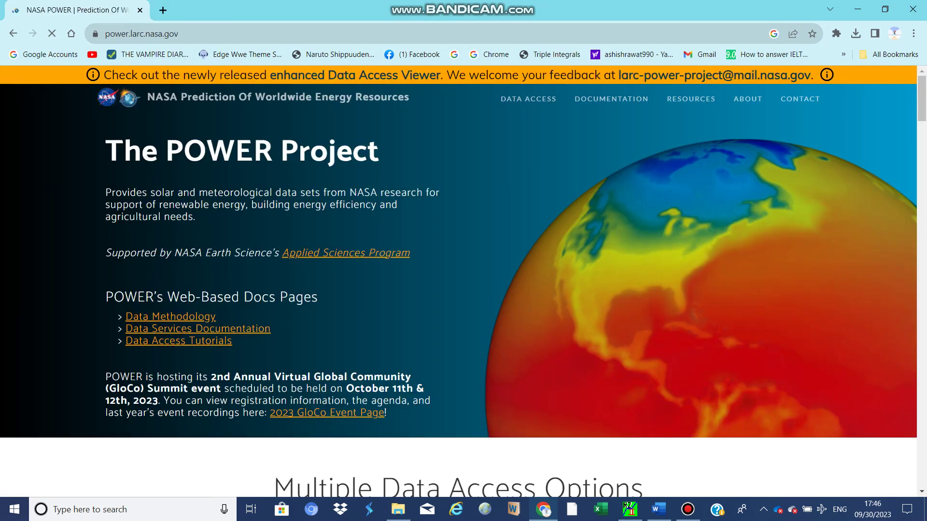
{"action": "scroll", "coordinate": [459, 280], "scroll_direction": "down", "scroll_amount": 5}
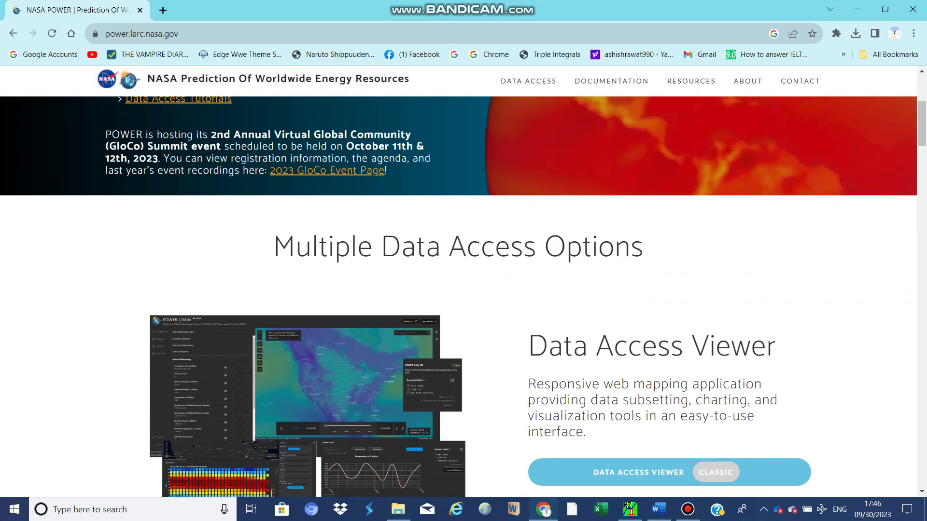
{"action": "scroll", "coordinate": [463, 290], "scroll_direction": "down", "scroll_amount": 4}
{"action": "left_click", "coordinate": [695, 293]}
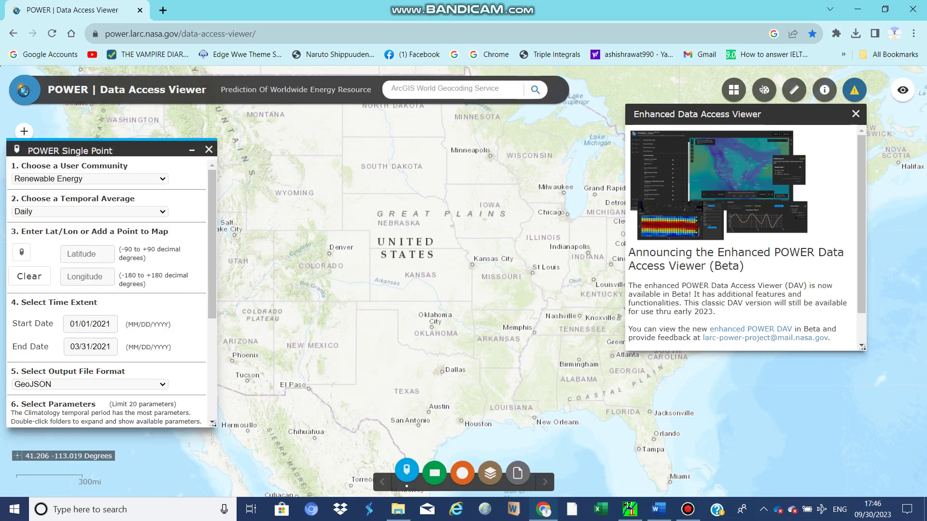
Choose Agroclimatology as the user community and Daily as the temporal average for the single-point request.
{"action": "left_click", "coordinate": [153, 179]}
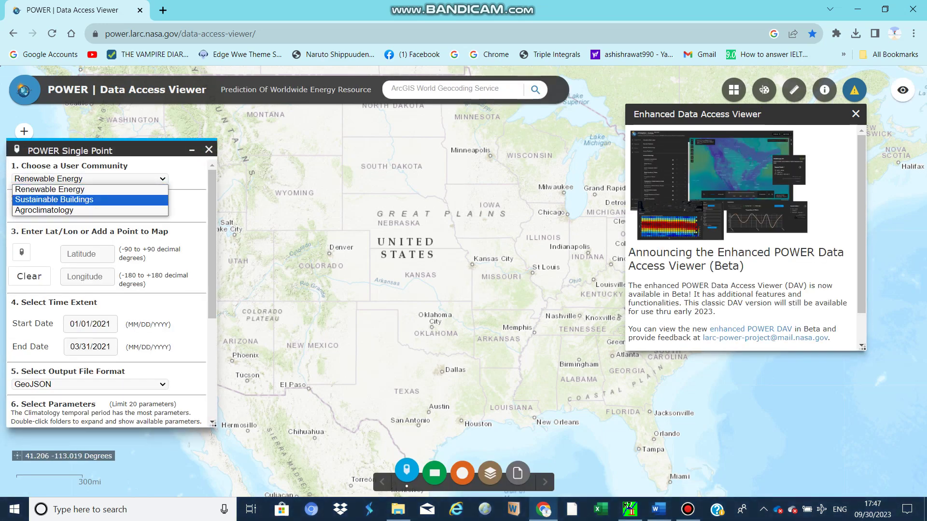
{"action": "key", "text": "Return"}
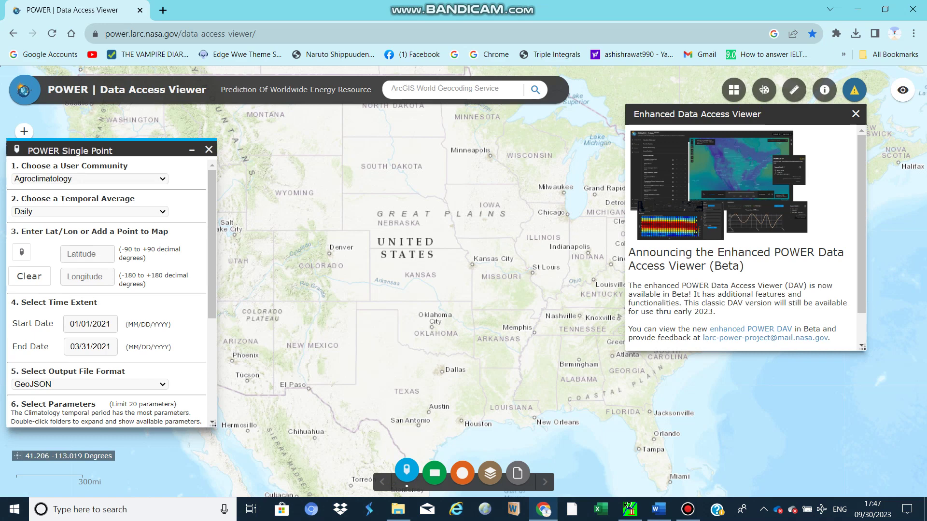
{"action": "left_click", "coordinate": [153, 212]}
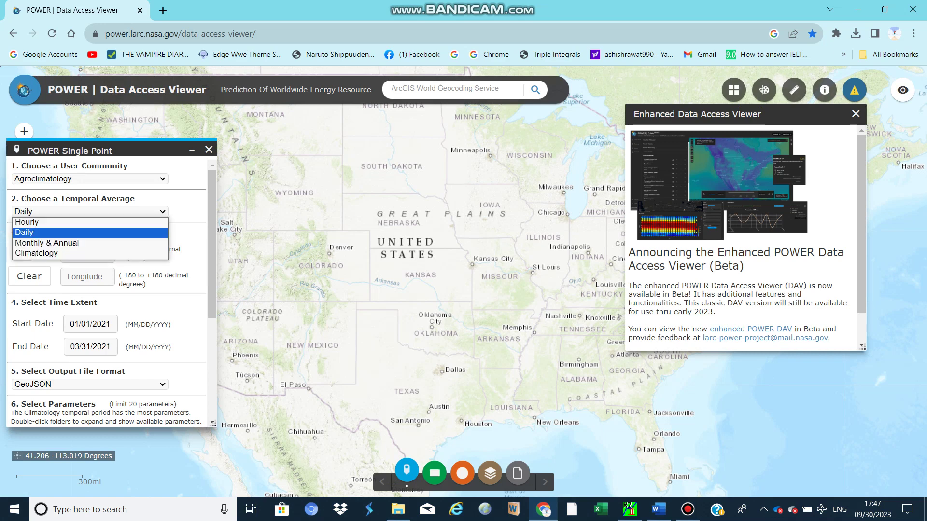
{"action": "key", "text": "Up"}
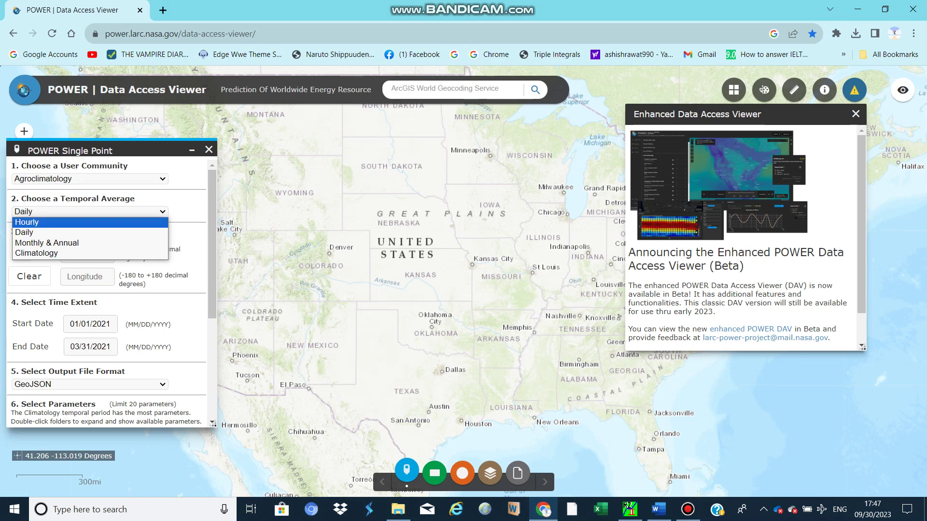
{"action": "key", "text": "Down"}
{"action": "key", "text": "Return"}
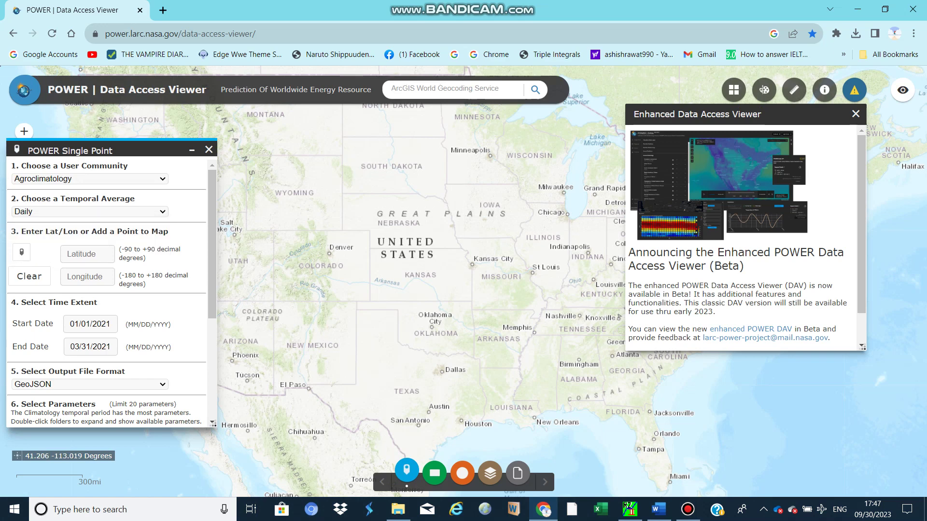
Search the map for Ottawa and go to Ottawa, Ontario.
{"action": "key", "text": "Tab"}
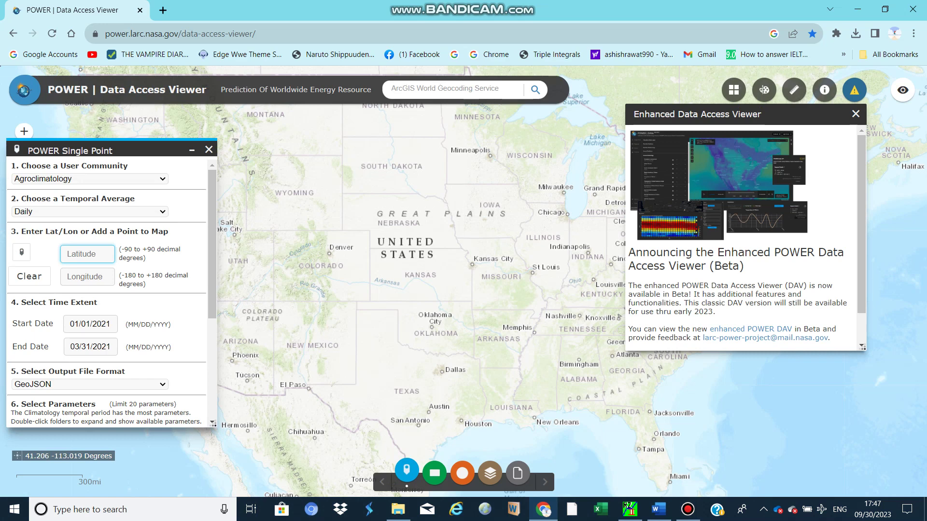
{"action": "left_click", "coordinate": [230, 205]}
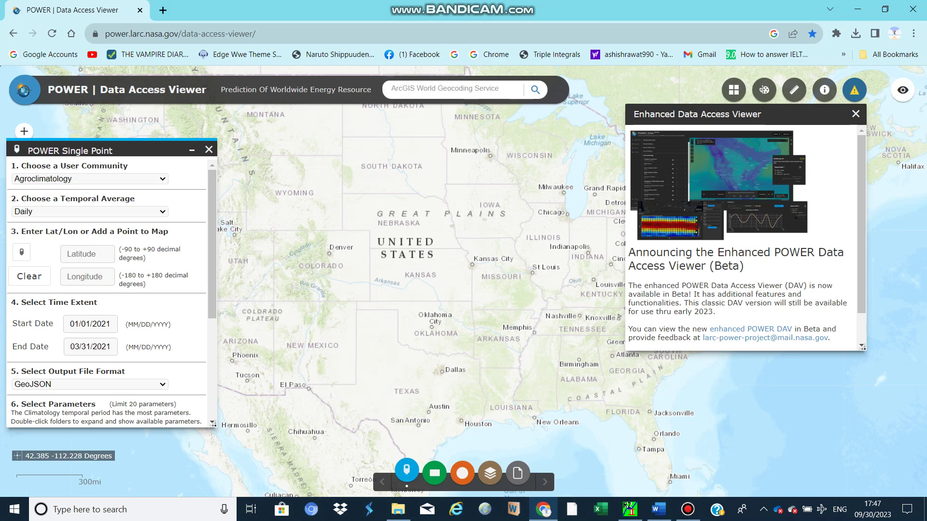
{"action": "type", "text": "M"}
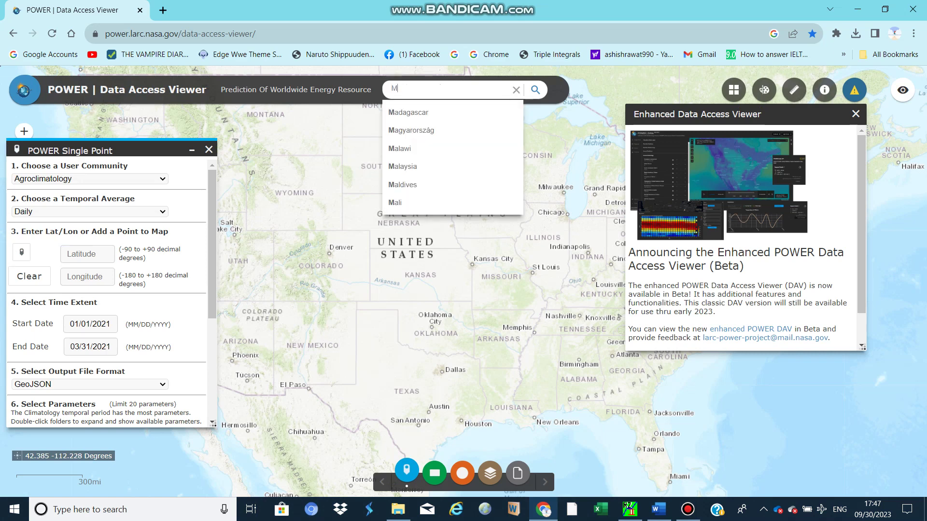
{"action": "key", "text": "BackSpace"}
{"action": "type", "text": "OTT"}
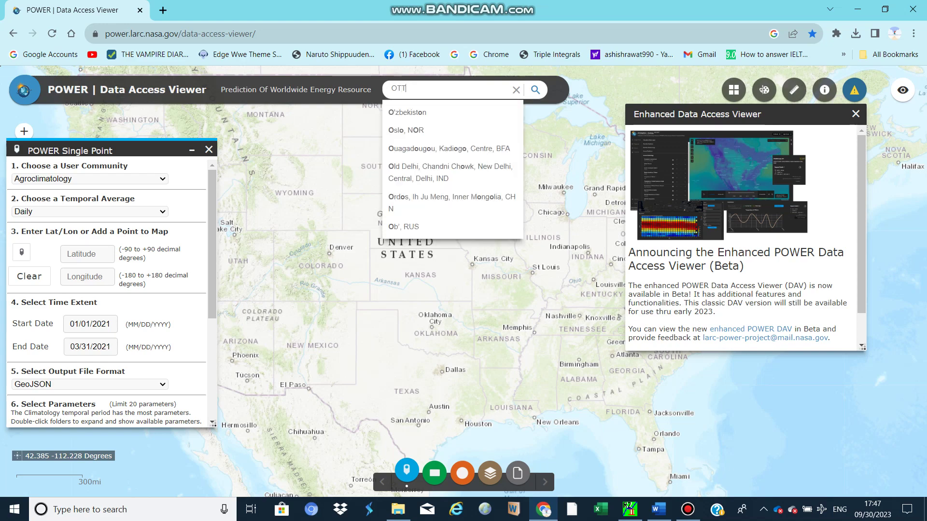
{"action": "left_click", "coordinate": [417, 112]}
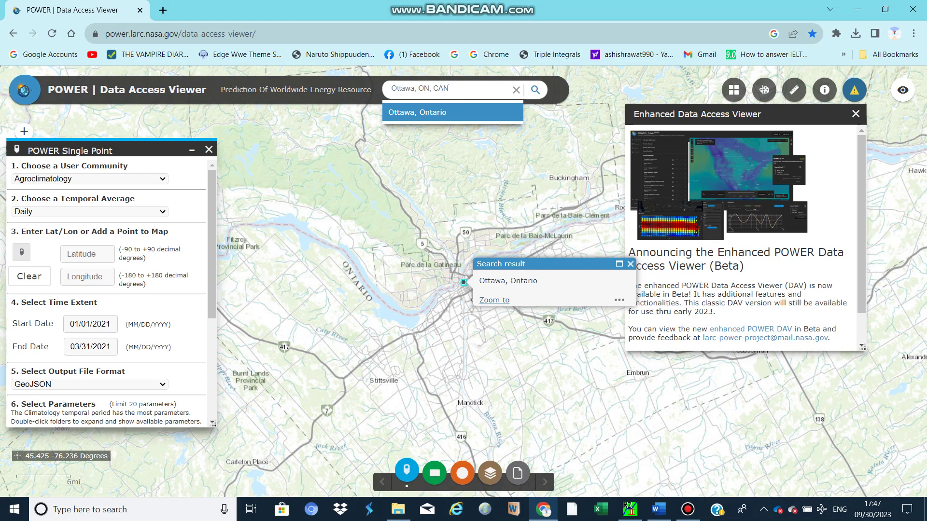
Add a map point at Ottawa, at about latitude 45.43 and longitude -75.73, and clear it.
{"action": "left_click", "coordinate": [21, 252]}
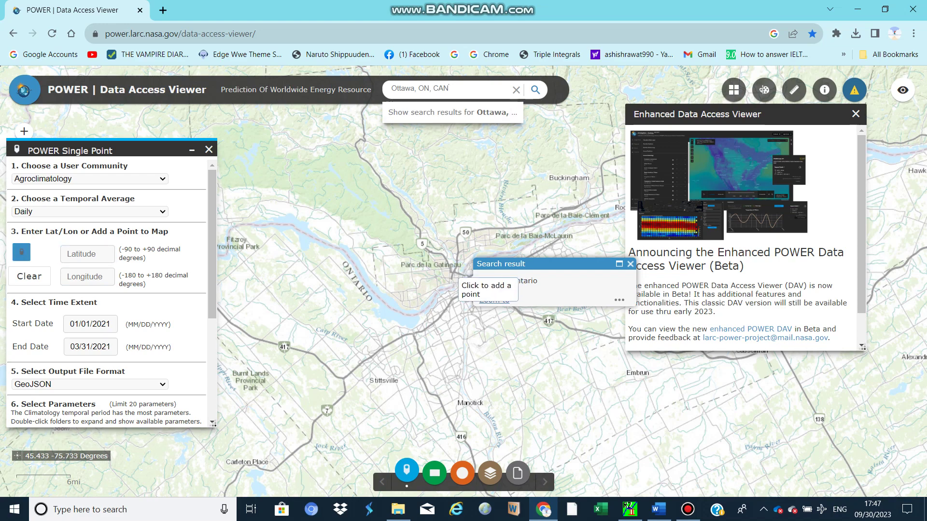
{"action": "left_click", "coordinate": [458, 284]}
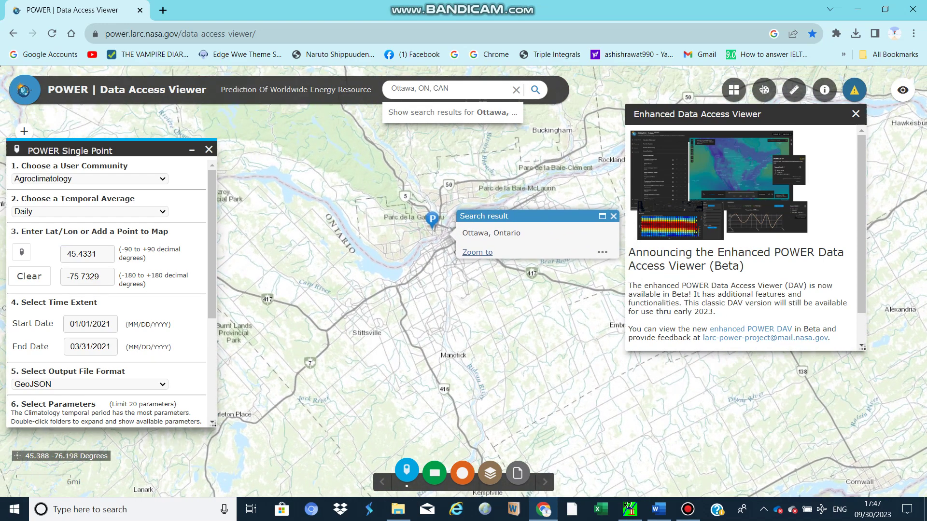
{"action": "key", "text": "Tab"}
{"action": "key", "text": "Return"}
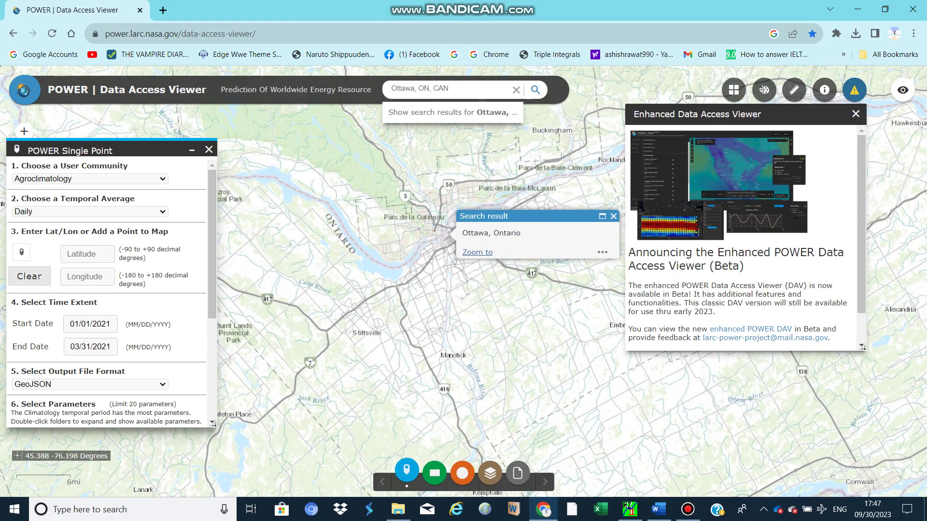
Add a map point in India north of Bhopal, at about latitude 25.03 and longitude 77.79.
{"action": "scroll", "coordinate": [307, 250], "scroll_direction": "down", "scroll_amount": 5}
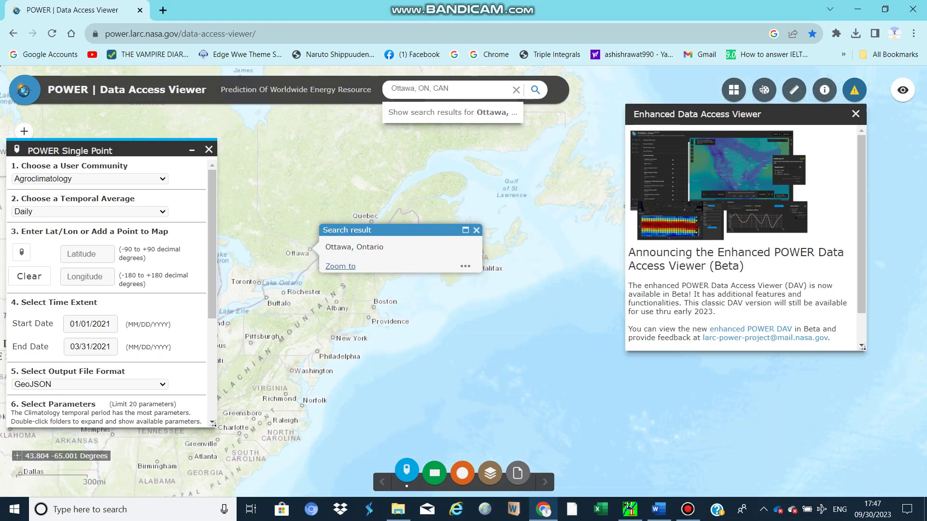
{"action": "left_click_drag", "start_coordinate": [369, 140], "coordinate": [494, 473]}
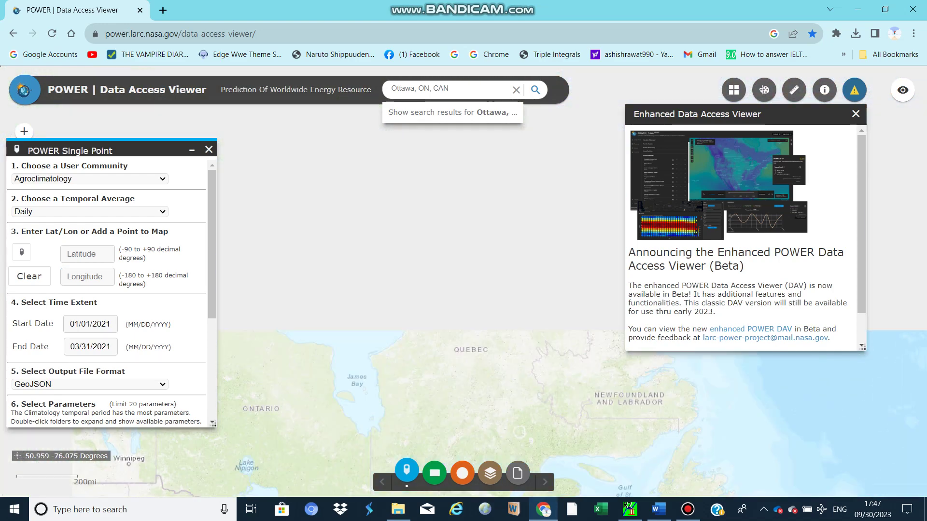
{"action": "left_click_drag", "start_coordinate": [400, 222], "coordinate": [410, 475]}
{"action": "left_click_drag", "start_coordinate": [599, 251], "coordinate": [289, 364]}
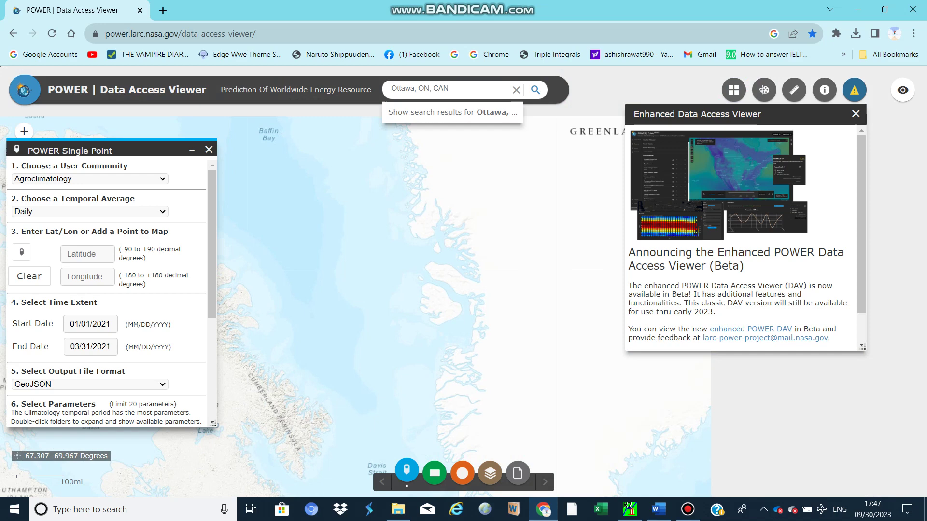
{"action": "scroll", "coordinate": [491, 362], "scroll_direction": "down", "scroll_amount": 2}
{"action": "scroll", "coordinate": [483, 290], "scroll_direction": "down", "scroll_amount": 4}
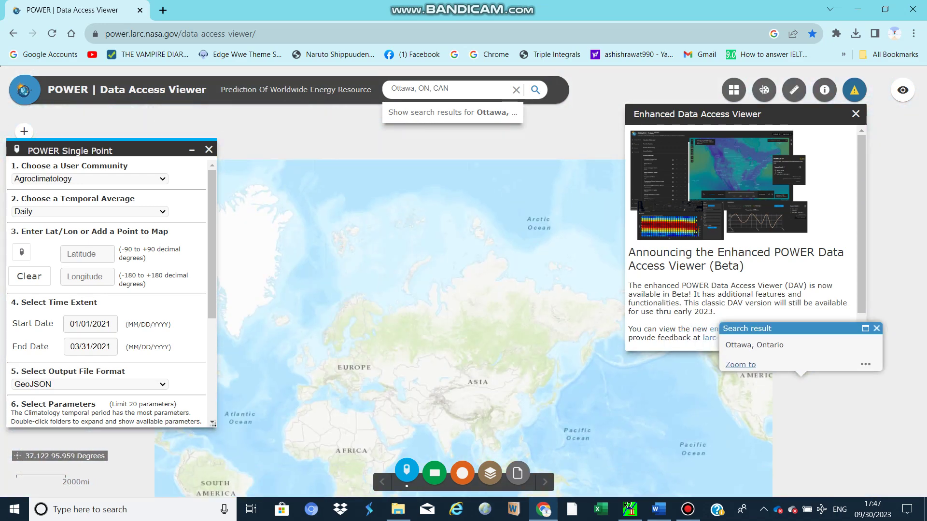
{"action": "left_click_drag", "start_coordinate": [475, 398], "coordinate": [434, 277]}
{"action": "scroll", "coordinate": [406, 309], "scroll_direction": "up", "scroll_amount": 4}
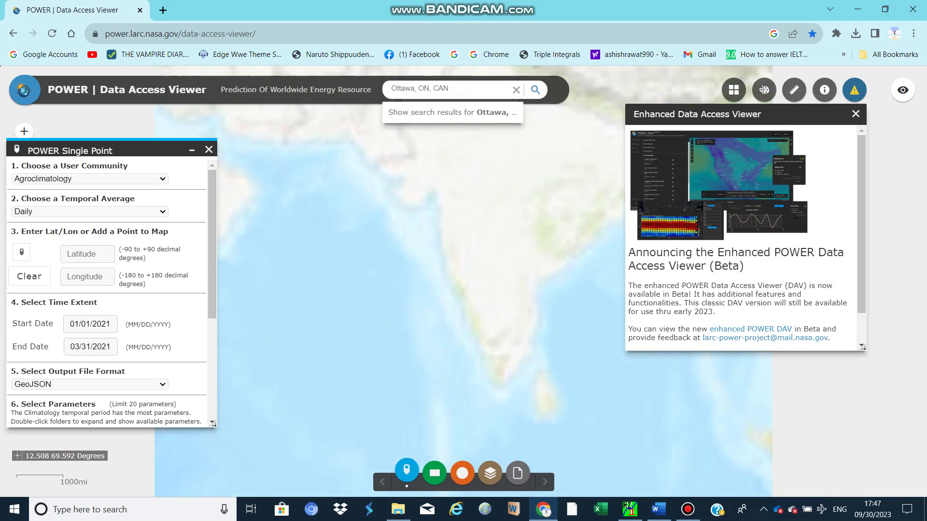
{"action": "scroll", "coordinate": [334, 309], "scroll_direction": "up", "scroll_amount": 2}
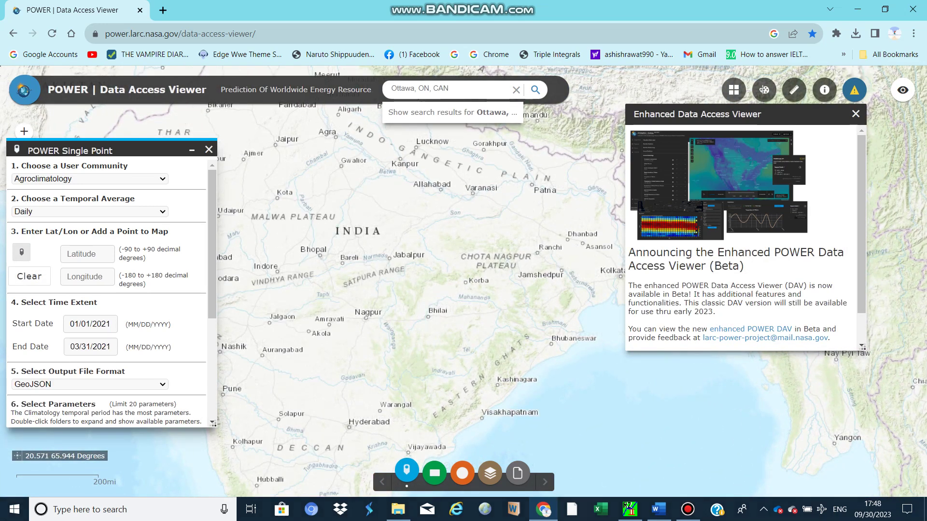
{"action": "left_click", "coordinate": [22, 251]}
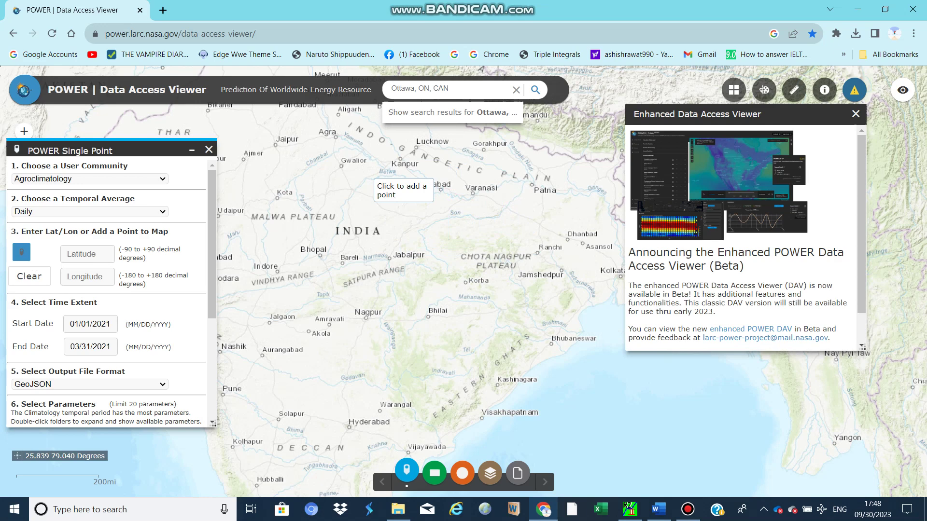
{"action": "left_click", "coordinate": [330, 200]}
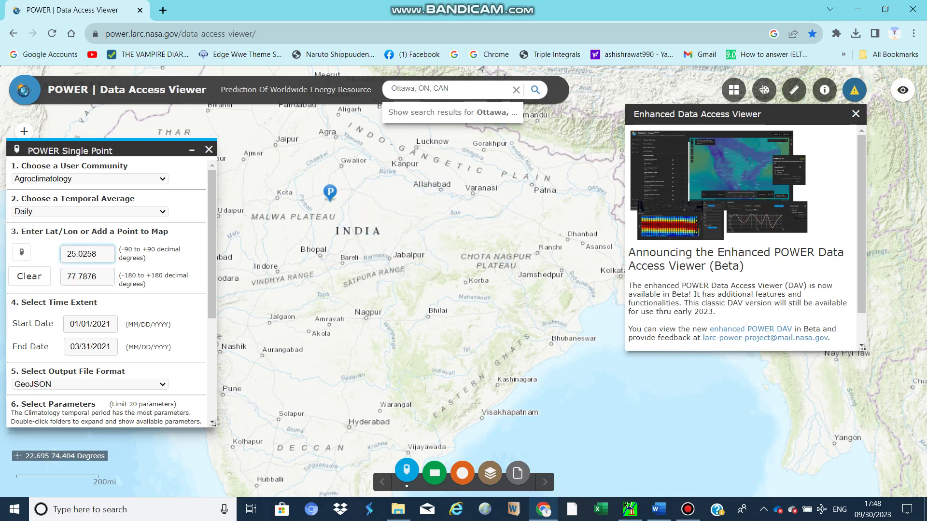
Select the All Sky Surface Shortwave Downward Irradiance parameter from the Solar Fluxes and Related group.
{"action": "scroll", "coordinate": [106, 290], "scroll_direction": "down", "scroll_amount": 1}
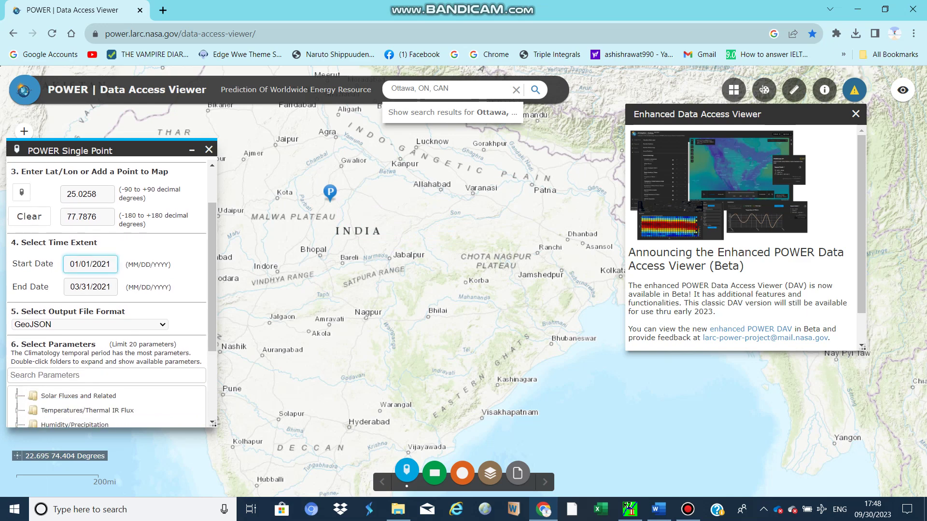
{"action": "scroll", "coordinate": [106, 290], "scroll_direction": "down", "scroll_amount": 2}
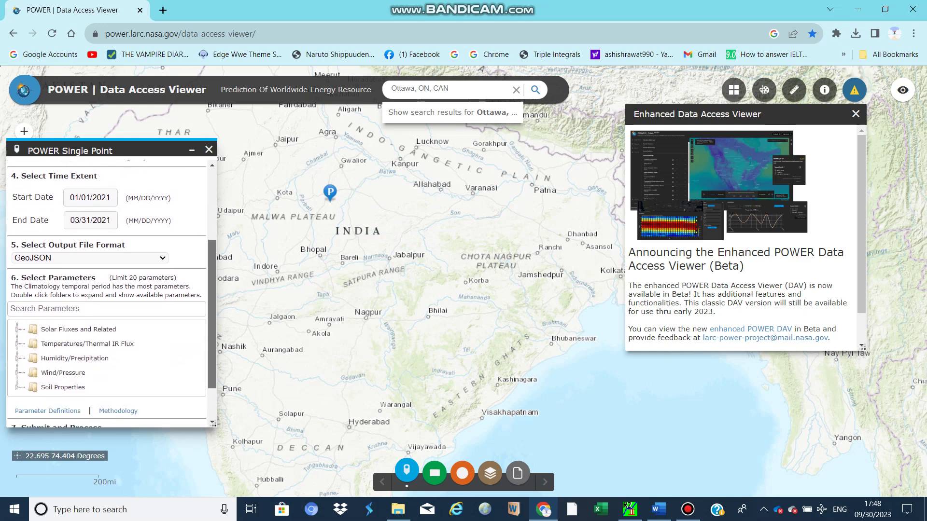
{"action": "left_click", "coordinate": [17, 282]}
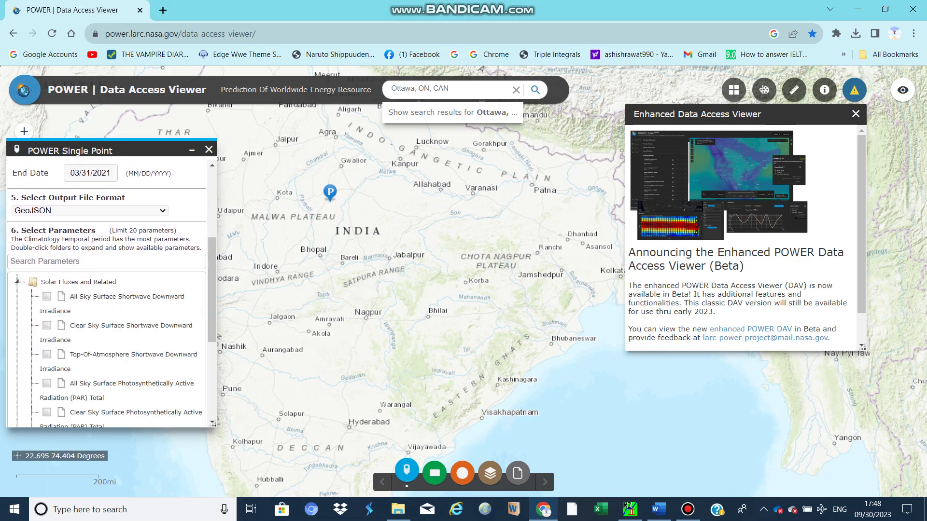
{"action": "left_click_drag", "start_coordinate": [213, 285], "coordinate": [212, 299]}
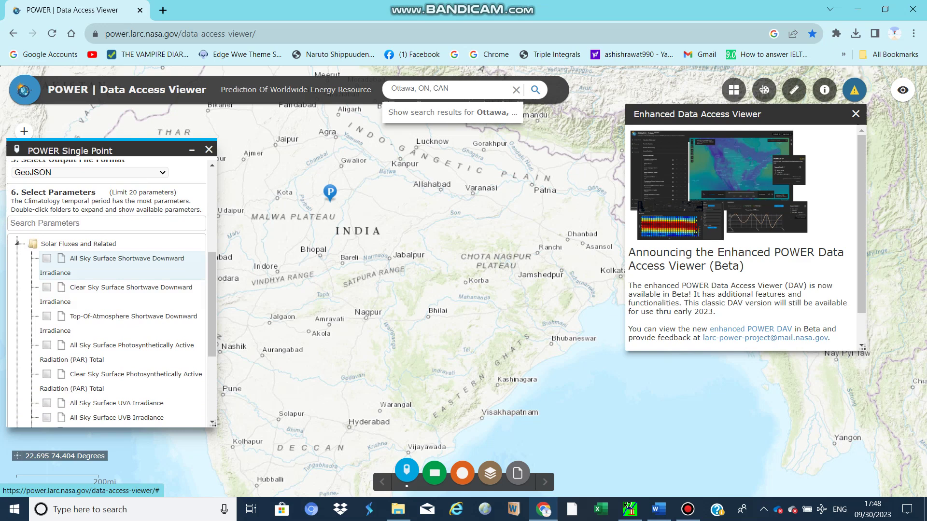
{"action": "left_click", "coordinate": [47, 258]}
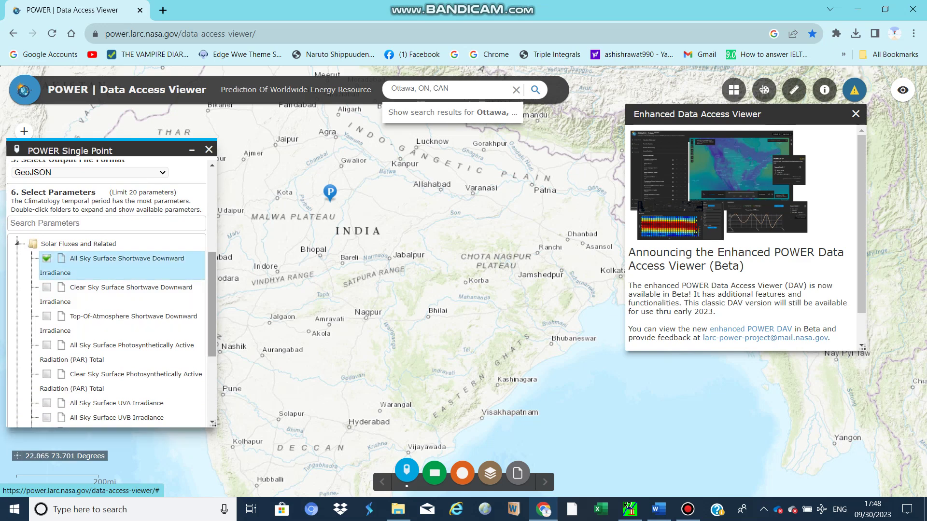
{"action": "scroll", "coordinate": [107, 290], "scroll_direction": "down", "scroll_amount": 3}
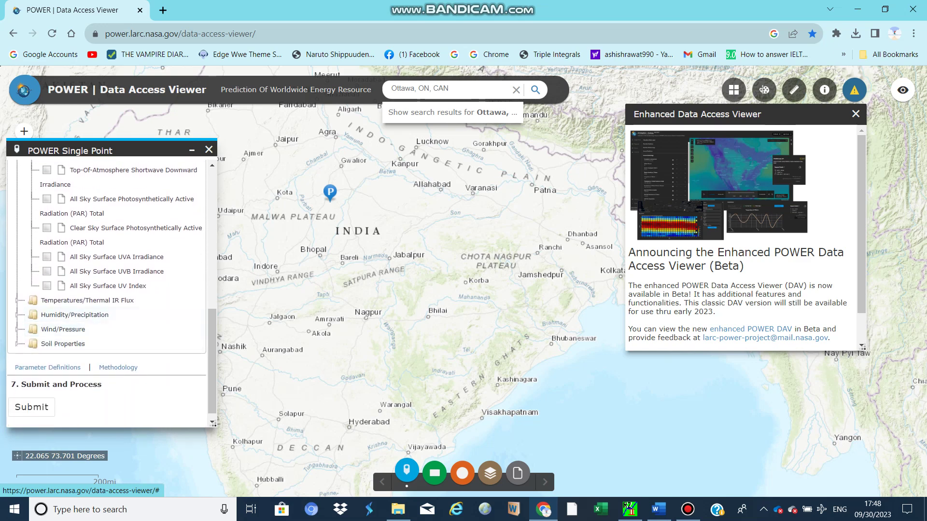
Expand the Temperatures/Thermal IR Flux, Humidity/Precipitation, Wind/Pressure and Soil Properties groups to review their available parameters.
{"action": "left_click", "coordinate": [87, 300]}
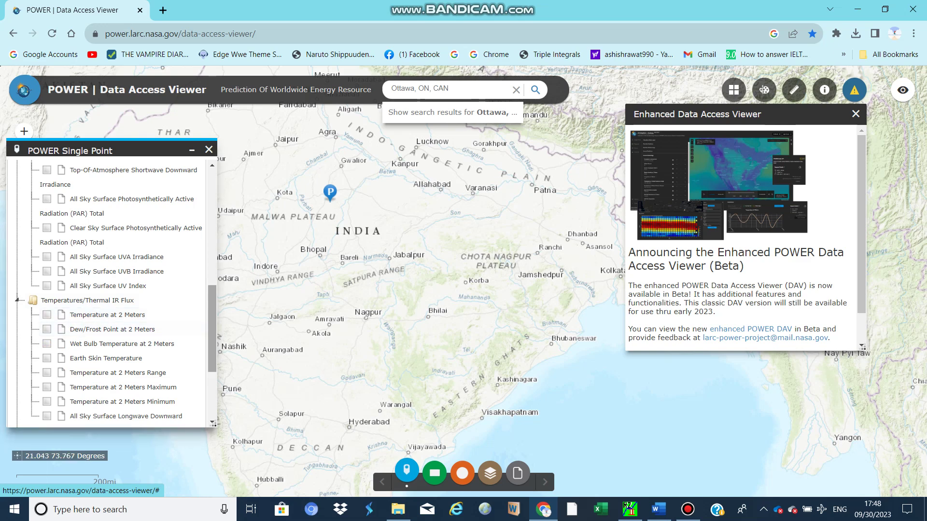
{"action": "scroll", "coordinate": [111, 326], "scroll_direction": "down", "scroll_amount": 3}
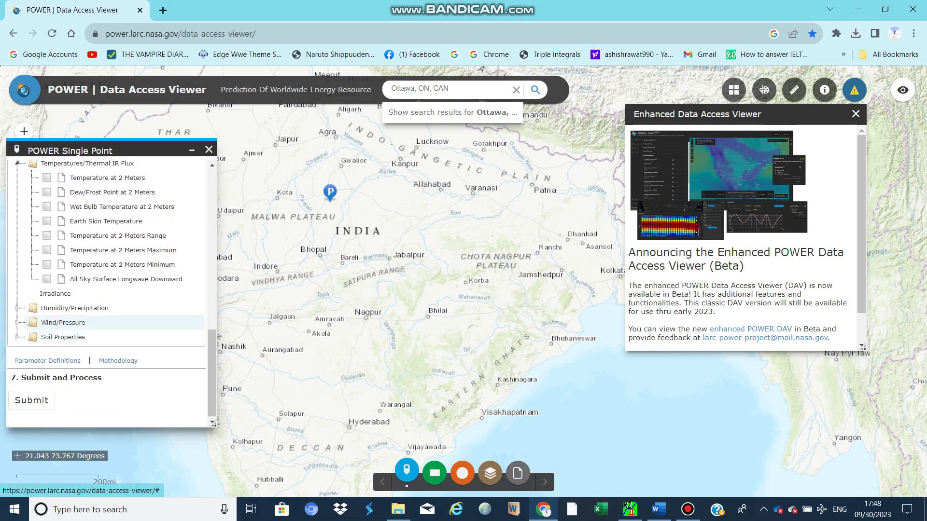
{"action": "left_click", "coordinate": [17, 308]}
{"action": "scroll", "coordinate": [111, 321], "scroll_direction": "down", "scroll_amount": 1}
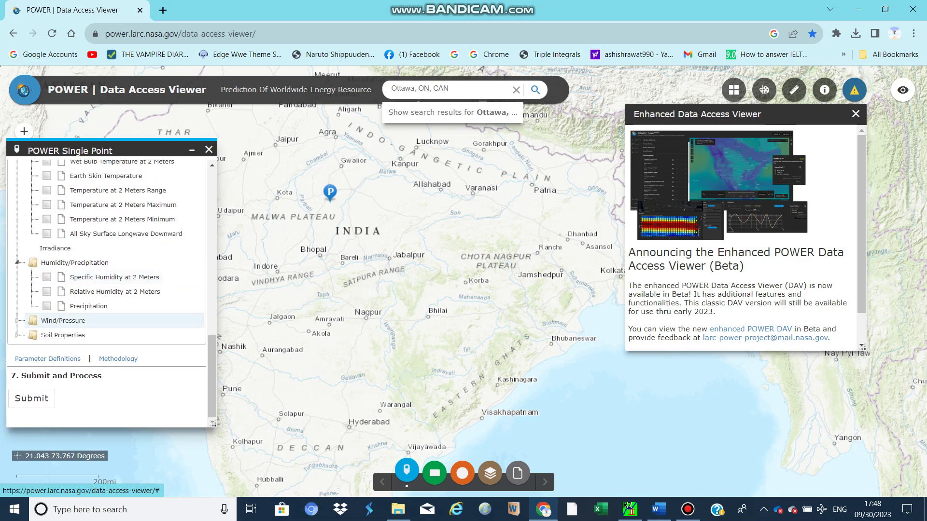
{"action": "left_click", "coordinate": [62, 320]}
{"action": "scroll", "coordinate": [63, 318], "scroll_direction": "down", "scroll_amount": 3}
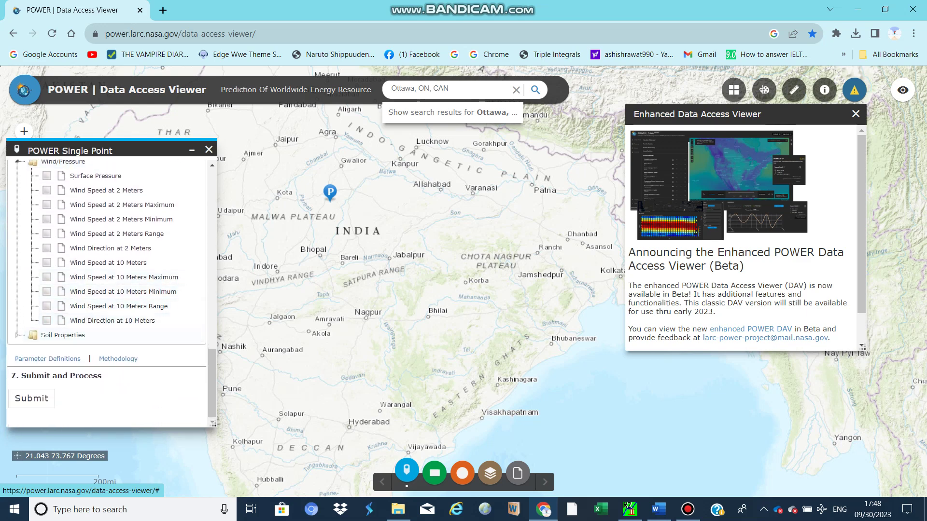
{"action": "left_click", "coordinate": [63, 335]}
{"action": "scroll", "coordinate": [63, 323], "scroll_direction": "down", "scroll_amount": 2}
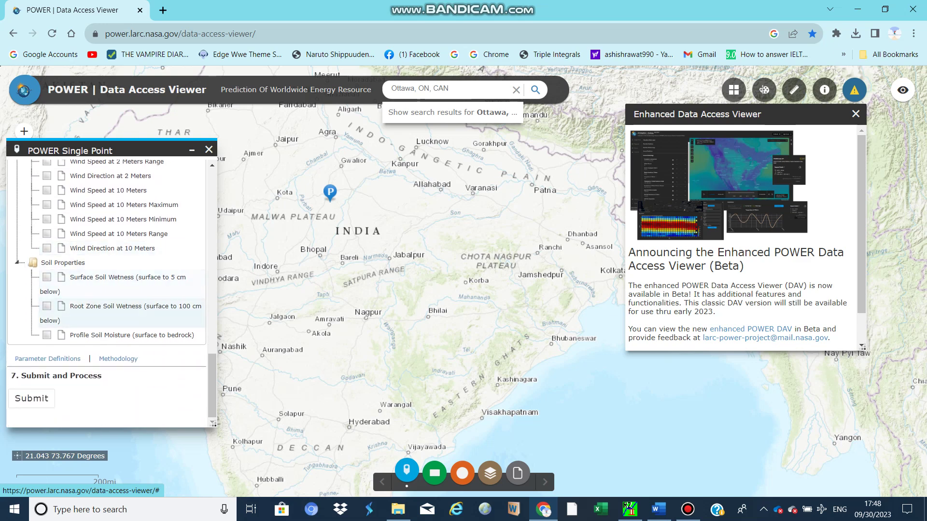
Set the output file format of the single point data request to CSV.
{"action": "scroll", "coordinate": [121, 309], "scroll_direction": "up", "scroll_amount": 15}
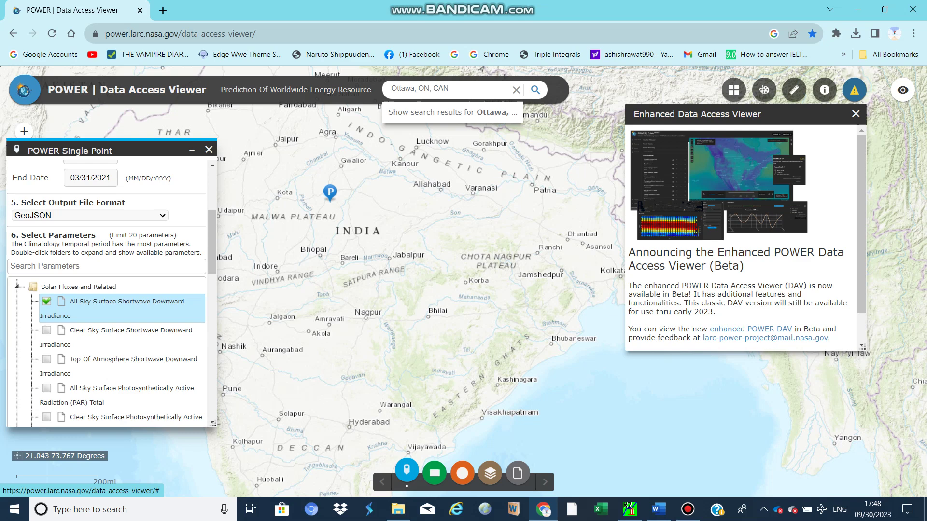
{"action": "scroll", "coordinate": [106, 289], "scroll_direction": "down", "scroll_amount": 3}
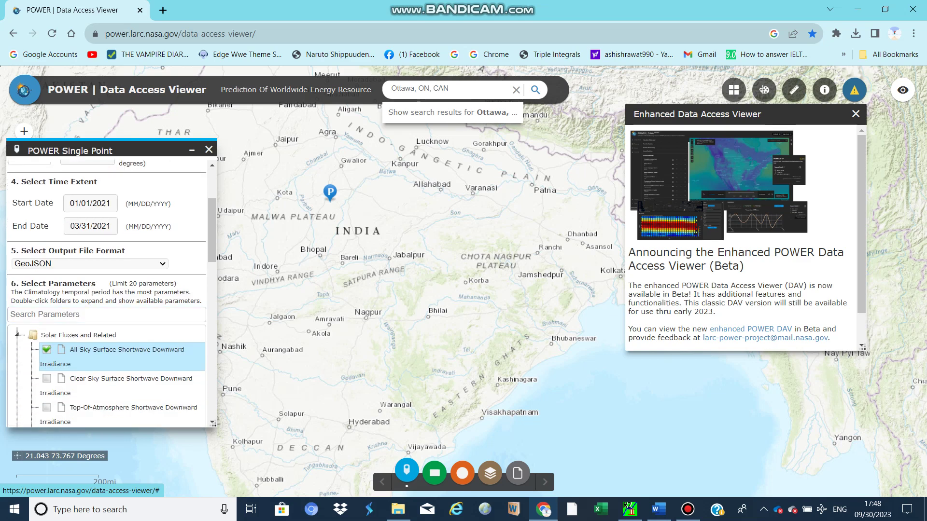
{"action": "left_click", "coordinate": [89, 263]}
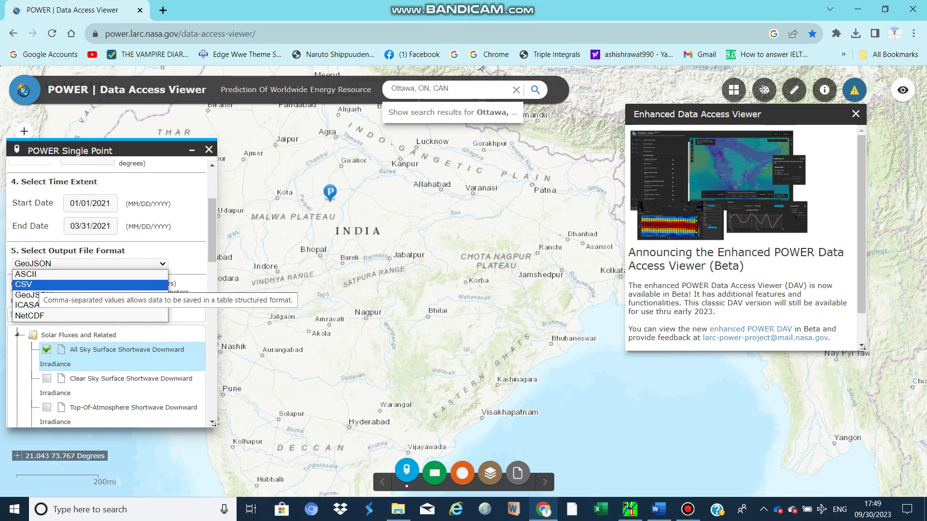
{"action": "left_click", "coordinate": [34, 284]}
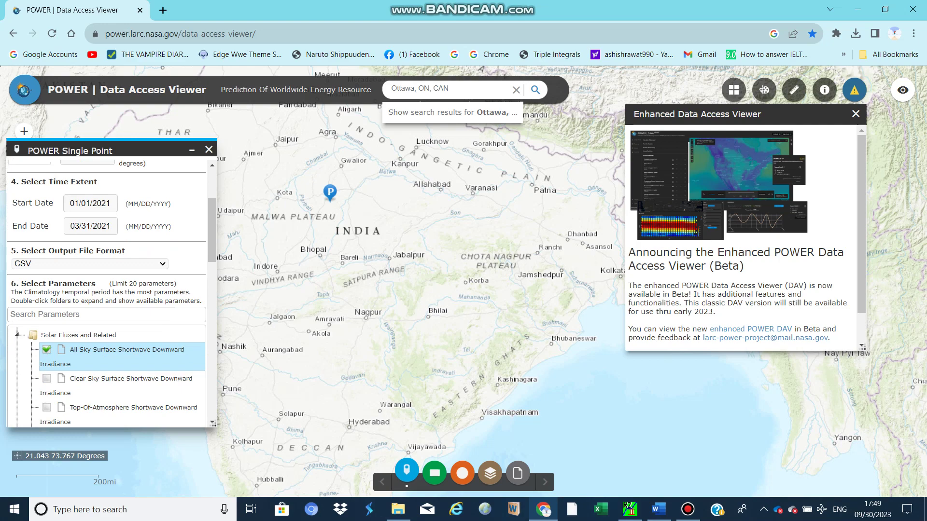
Submit the data request, download the resulting CSV output file and open it in Excel.
{"action": "scroll", "coordinate": [106, 289], "scroll_direction": "down", "scroll_amount": 15}
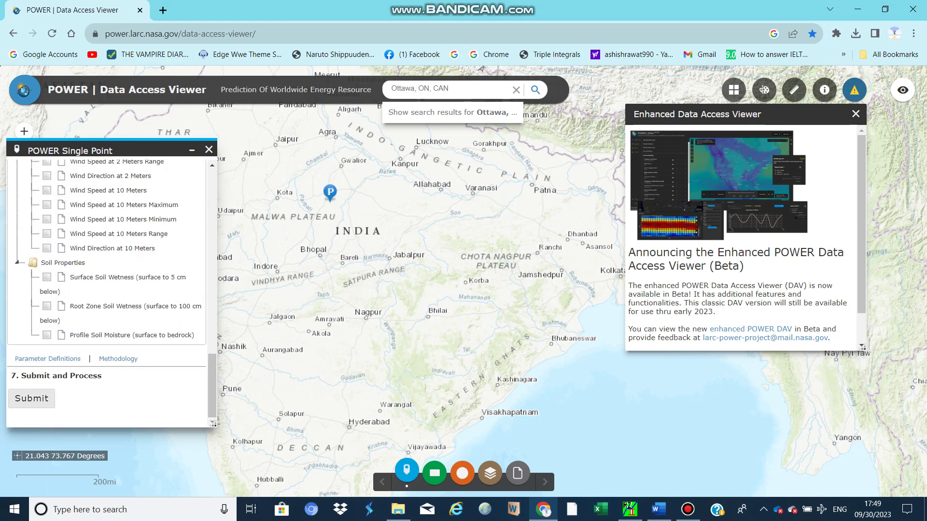
{"action": "left_click", "coordinate": [31, 398]}
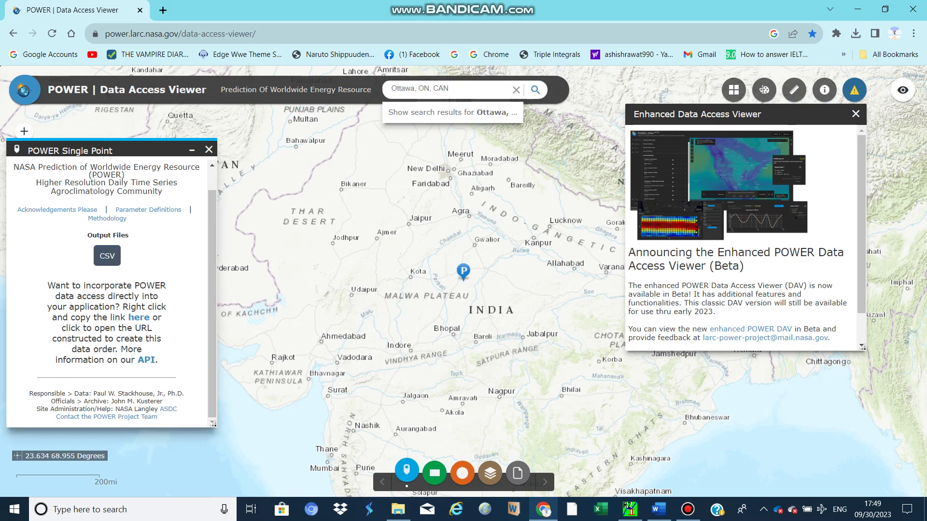
{"action": "left_click", "coordinate": [107, 255]}
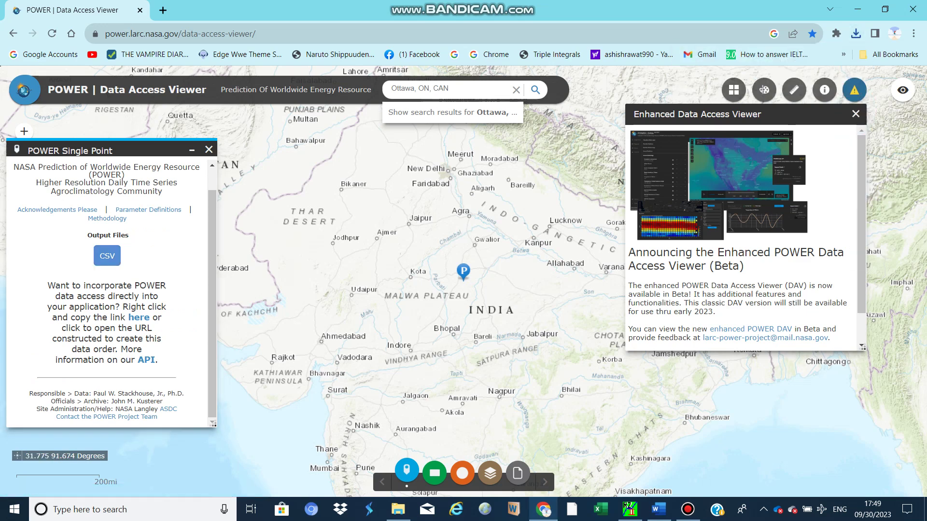
{"action": "left_click", "coordinate": [796, 66]}
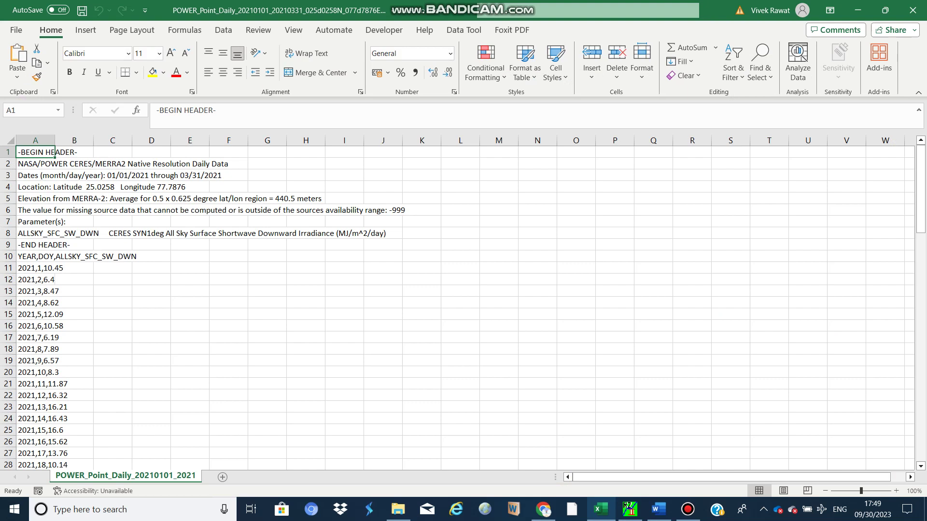
Split the comma-separated text in column A, from A1 down to the last data row, into separate columns with Text to Columns.
{"action": "key", "text": "ctrl+shift+Down"}
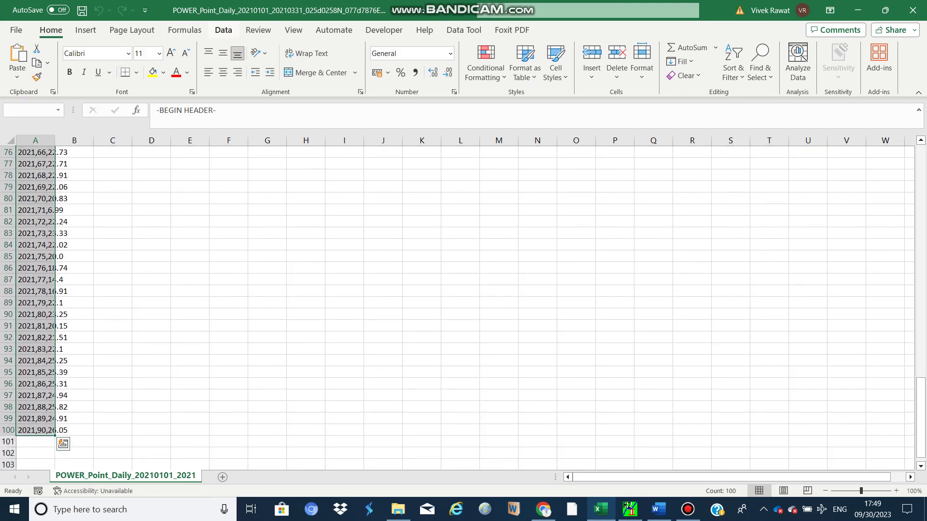
{"action": "left_click", "coordinate": [223, 29]}
{"action": "left_click", "coordinate": [586, 62]}
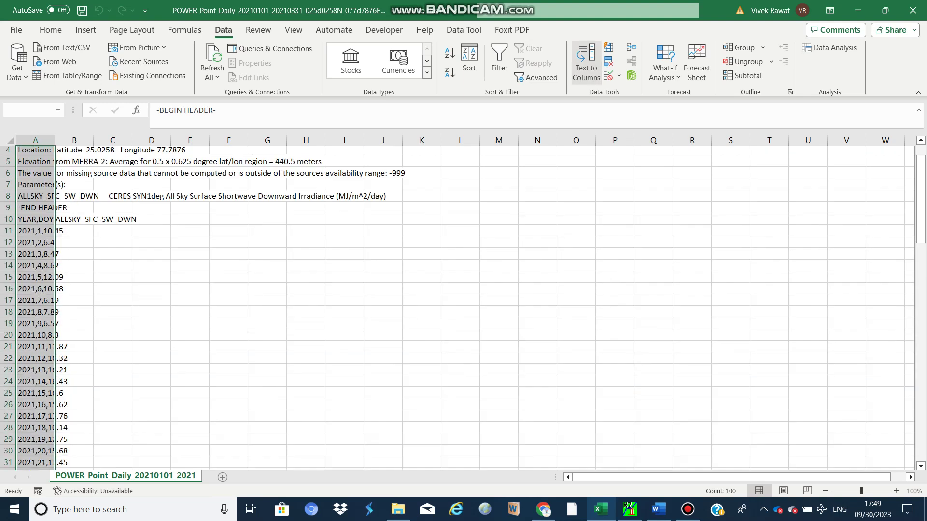
{"action": "left_click", "coordinate": [497, 394]}
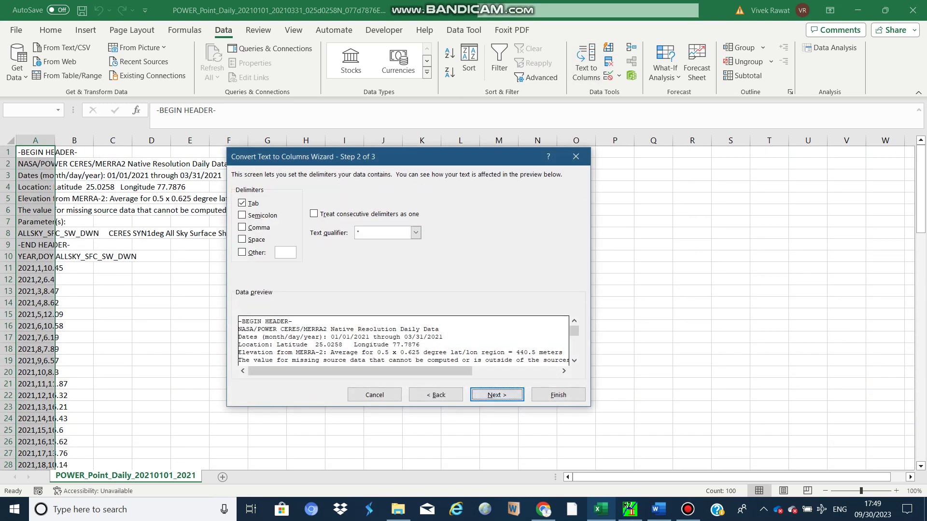
{"action": "left_click", "coordinate": [496, 395]}
{"action": "left_click", "coordinate": [558, 395]}
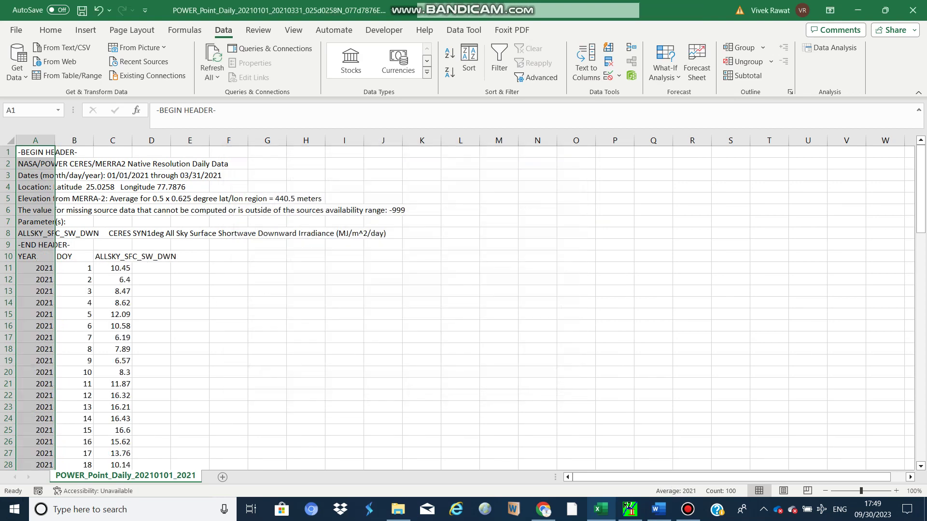
Look over the ALLSKY_SFC_SW_DWN values in column C and close the workbook, saving its changes.
{"action": "left_click", "coordinate": [113, 279]}
{"action": "left_click_drag", "start_coordinate": [112, 268], "coordinate": [113, 314]}
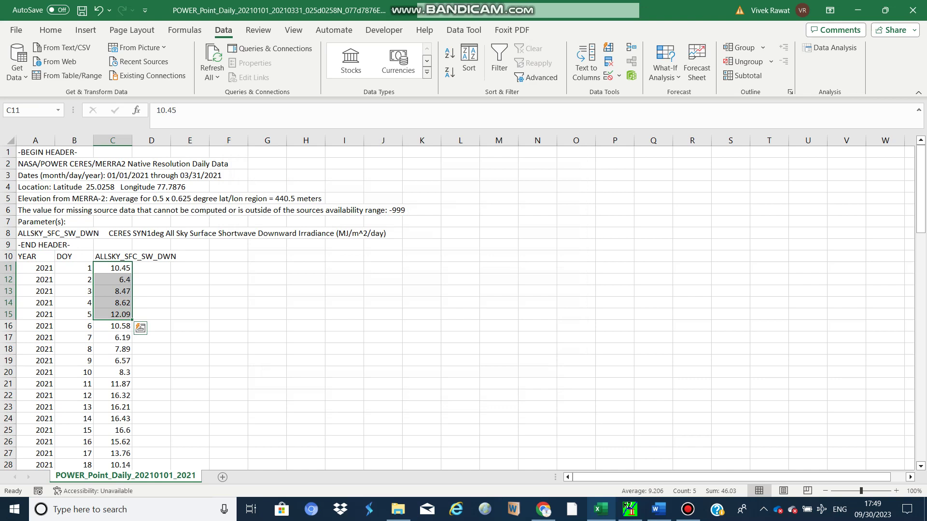
{"action": "left_click", "coordinate": [113, 256]}
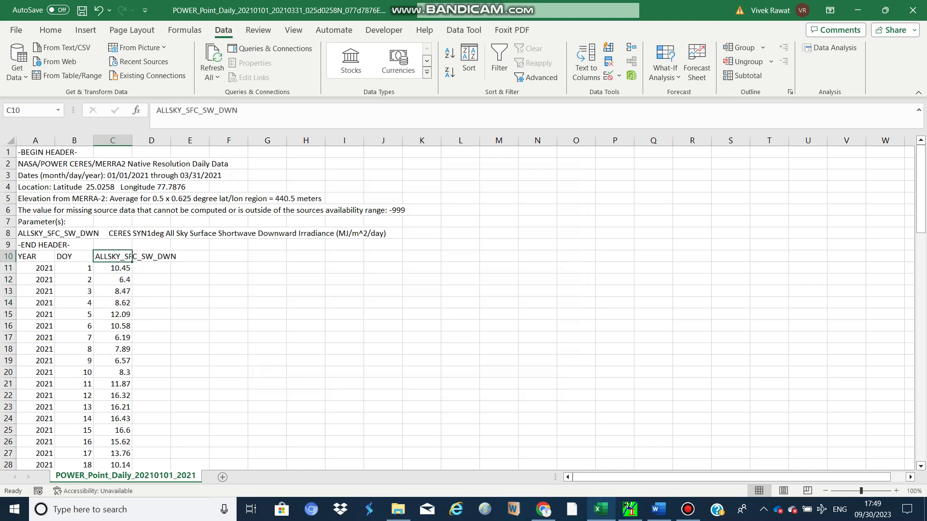
{"action": "scroll", "coordinate": [463, 307], "scroll_direction": "down", "scroll_amount": 6}
{"action": "scroll", "coordinate": [463, 307], "scroll_direction": "up", "scroll_amount": 6}
{"action": "left_click", "coordinate": [912, 10]}
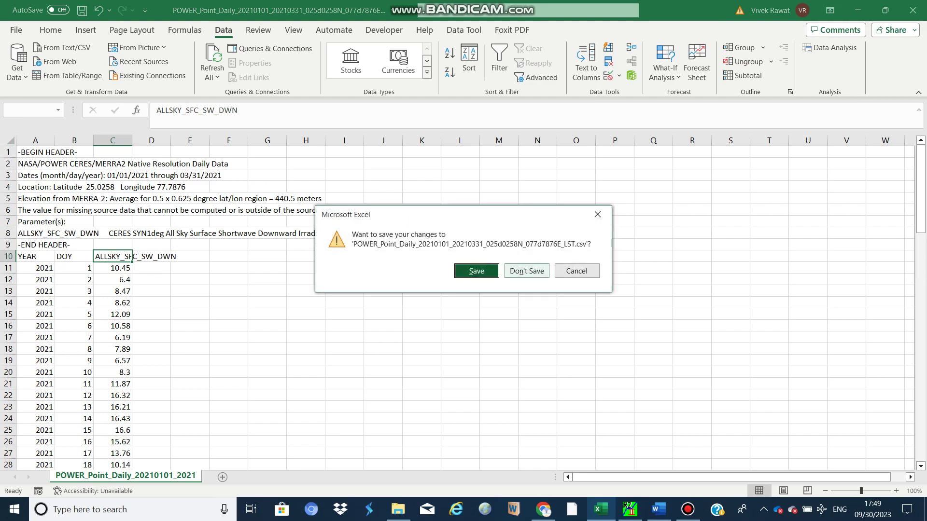
{"action": "left_click", "coordinate": [475, 270]}
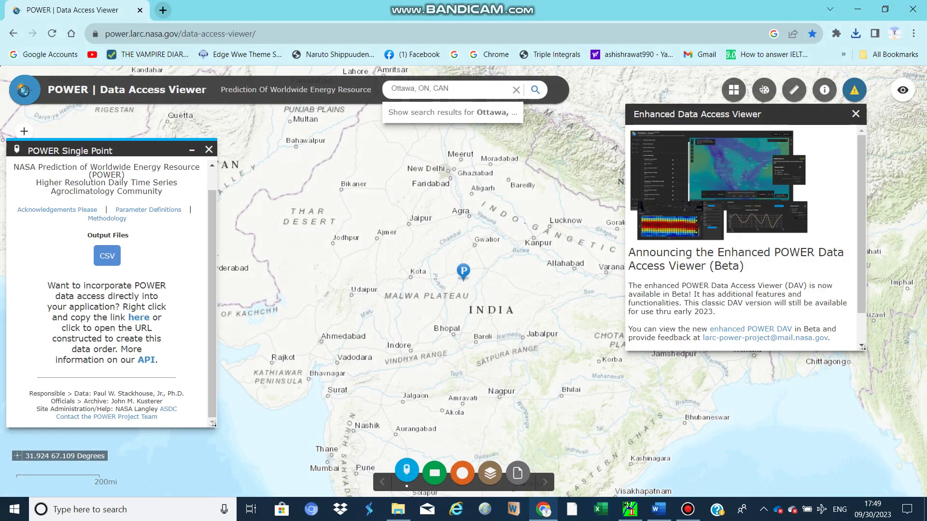
Copy the NSRDB international data link from the Word source list, search for it in a new Chrome tab and open International Data - NSRDB.
{"action": "left_click", "coordinate": [162, 10]}
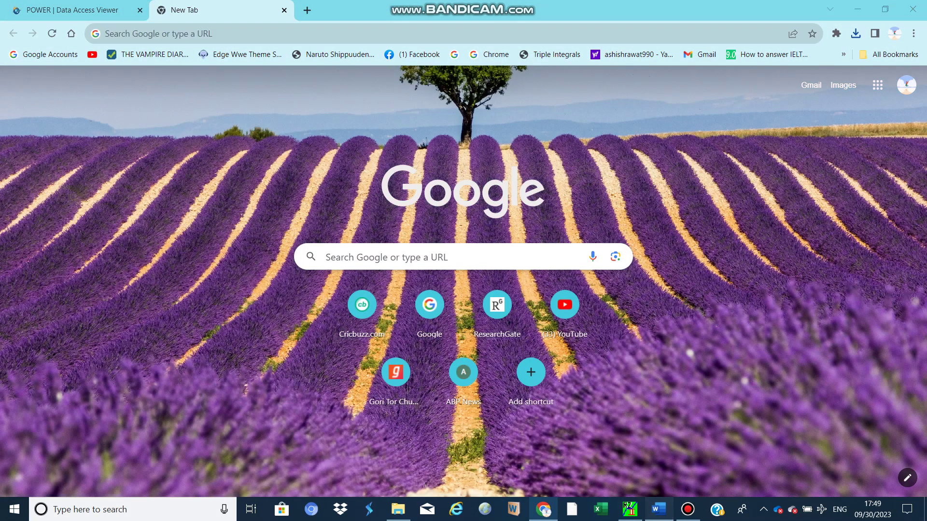
{"action": "left_click", "coordinate": [658, 510]}
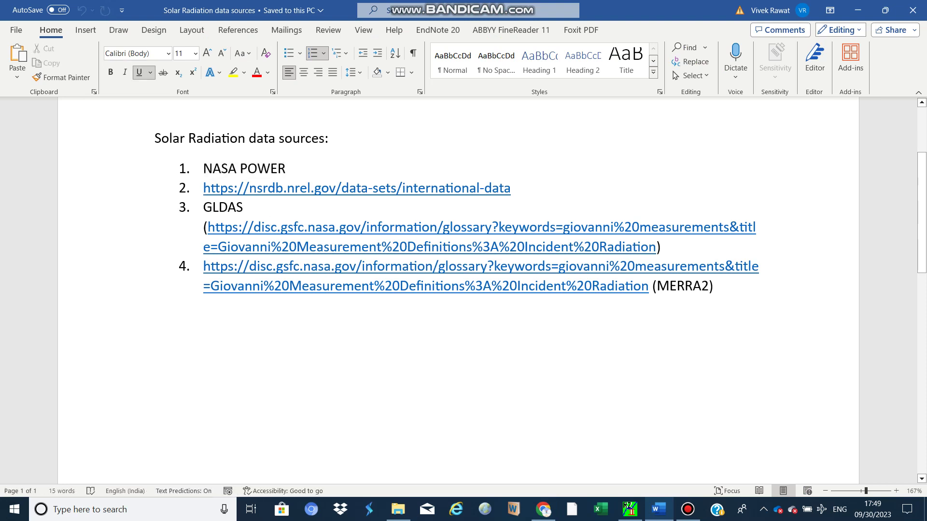
{"action": "left_click_drag", "start_coordinate": [203, 188], "coordinate": [523, 188]}
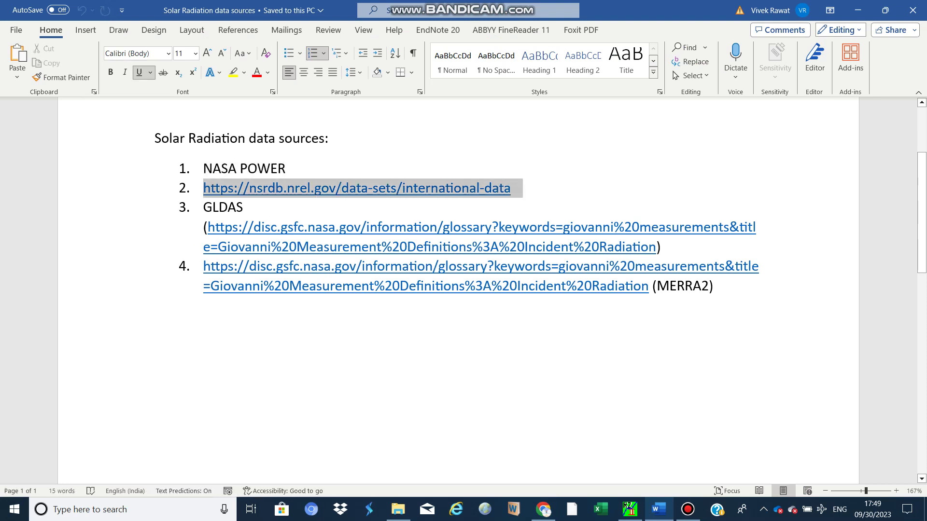
{"action": "key", "text": "ctrl+c"}
{"action": "key", "text": "alt+Tab"}
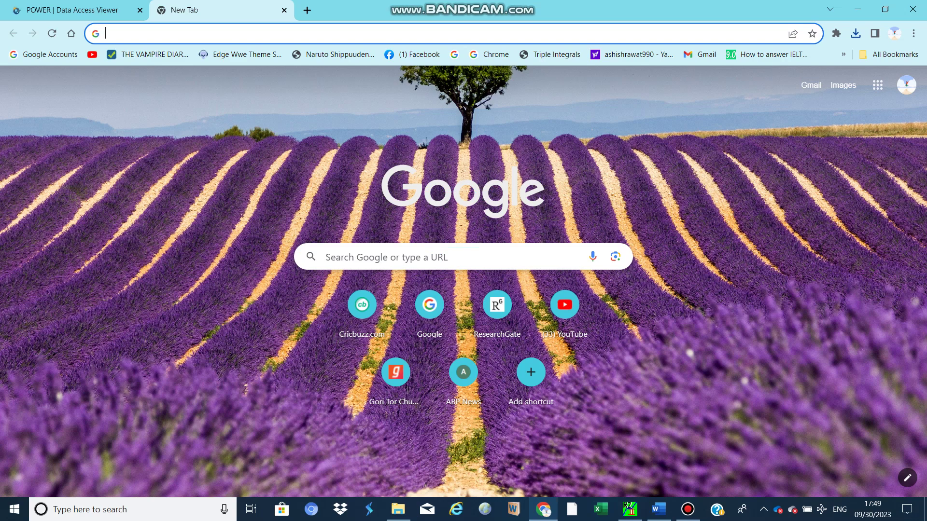
{"action": "key", "text": "ctrl+v"}
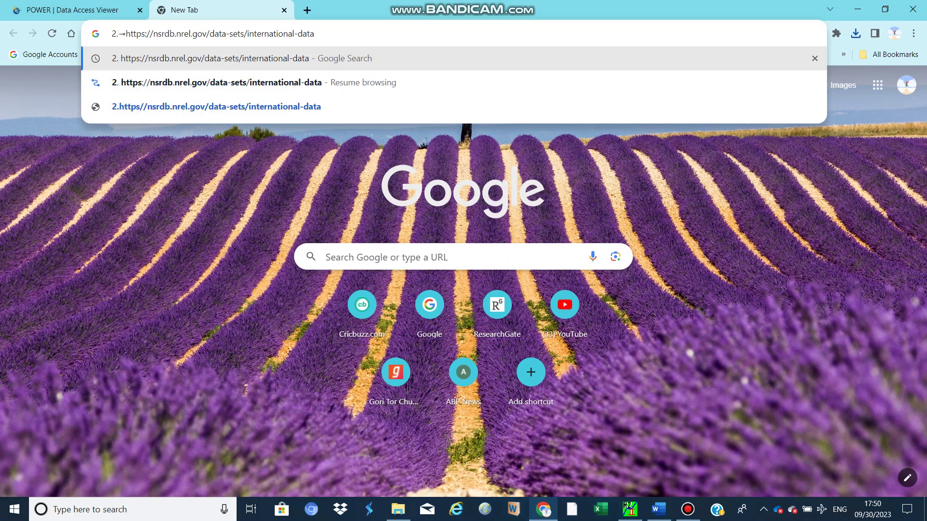
{"action": "key", "text": "Return"}
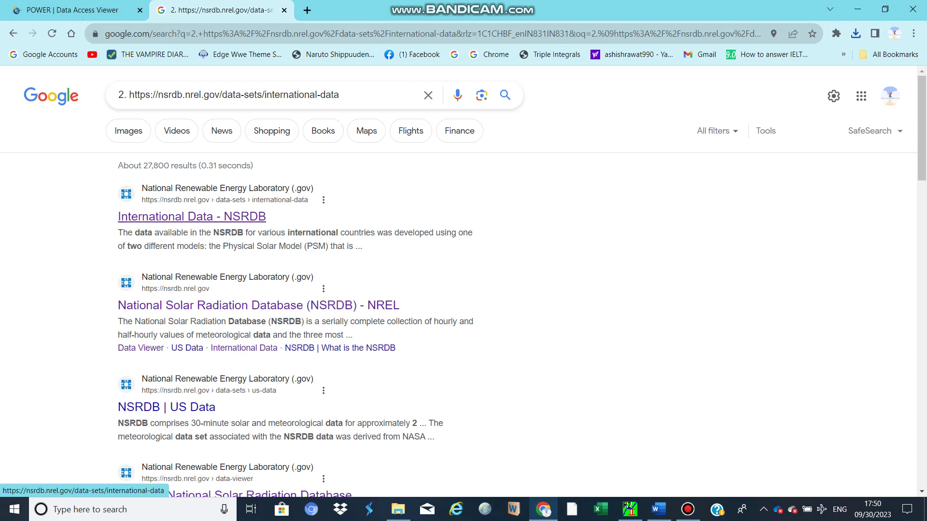
{"action": "left_click", "coordinate": [191, 216]}
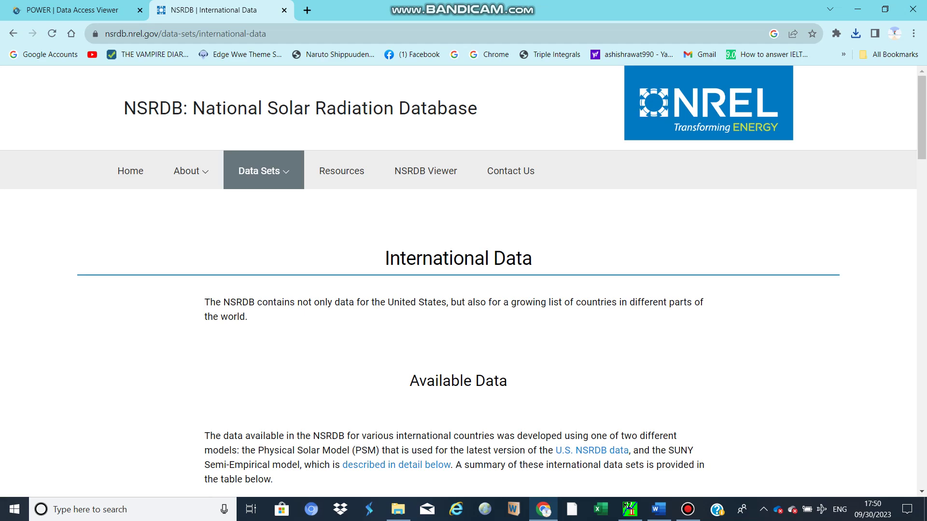
Review the table of international data sets and the map of covered regions on the International Data page.
{"action": "scroll", "coordinate": [463, 281], "scroll_direction": "down", "scroll_amount": 10}
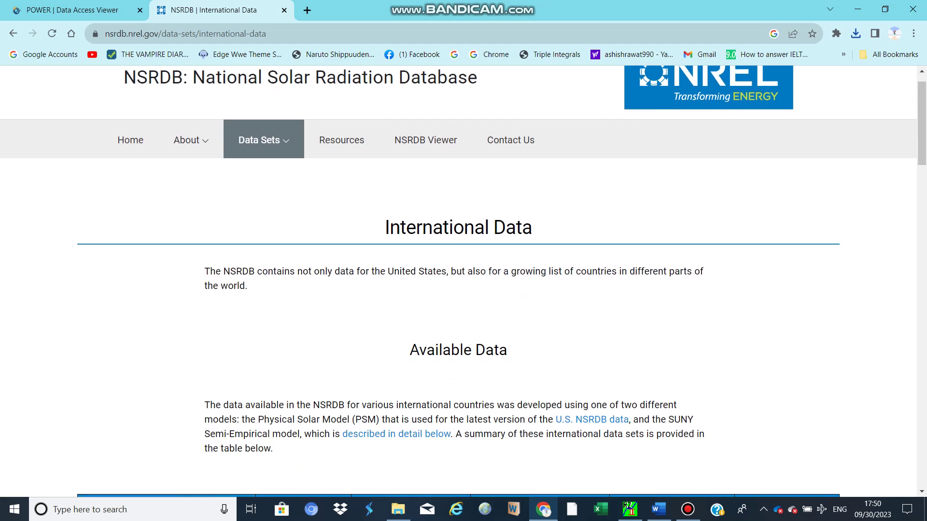
{"action": "scroll", "coordinate": [463, 300], "scroll_direction": "down", "scroll_amount": 8}
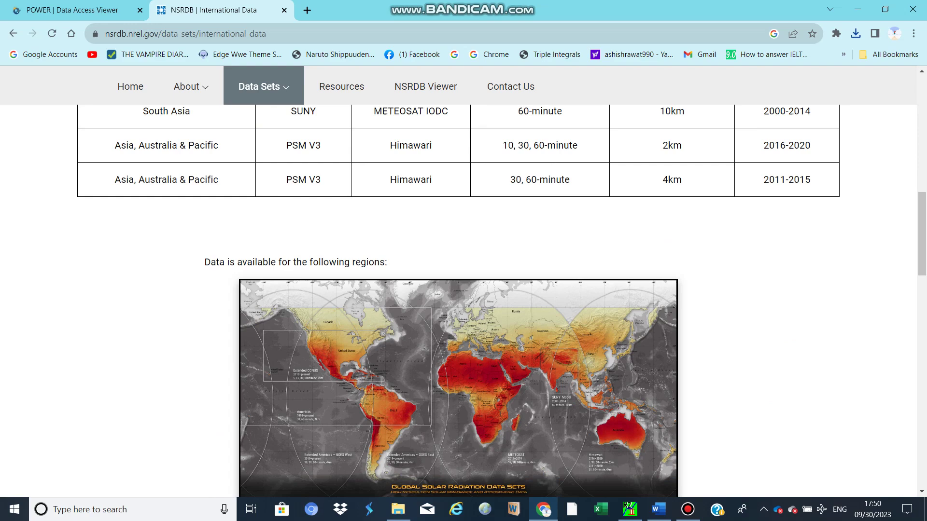
{"action": "scroll", "coordinate": [463, 299], "scroll_direction": "up", "scroll_amount": 9}
{"action": "scroll", "coordinate": [464, 299], "scroll_direction": "up", "scroll_amount": 10}
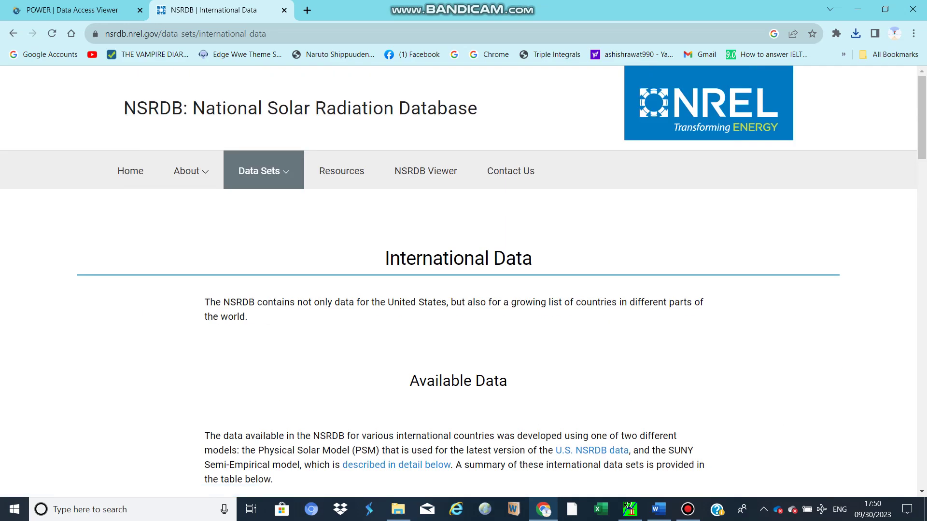
Open the NSRDB Viewer from the How to Access the Data page and pick a United States location at about latitude 47.24, longitude -106.03.
{"action": "left_click", "coordinate": [264, 171]}
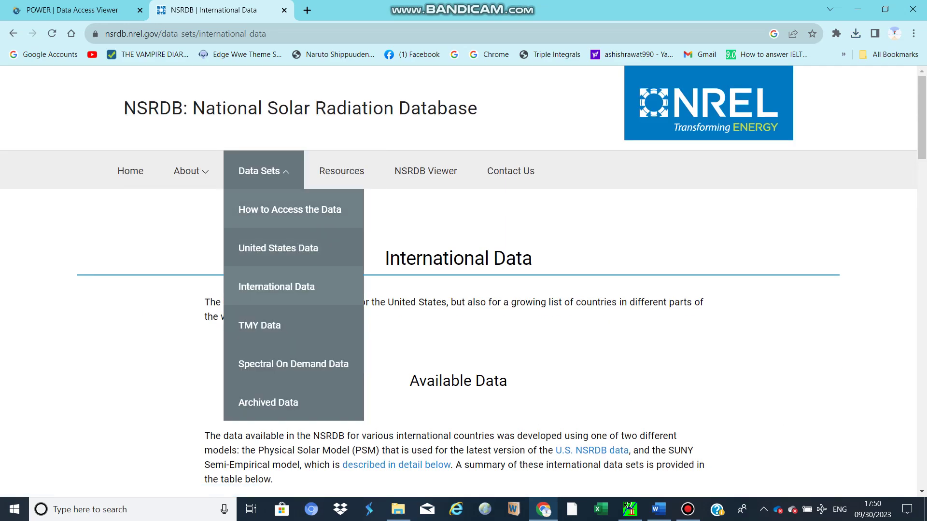
{"action": "left_click", "coordinate": [290, 209]}
{"action": "scroll", "coordinate": [289, 209], "scroll_direction": "down", "scroll_amount": 2}
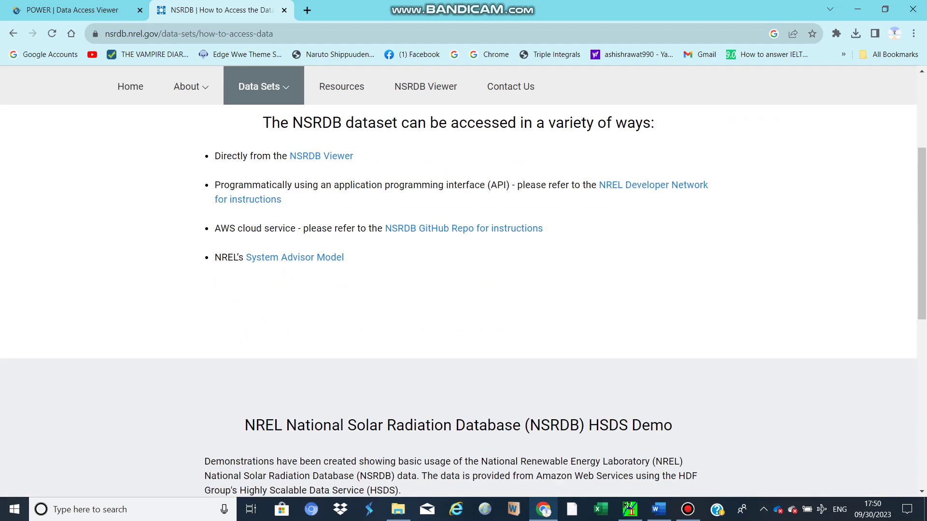
{"action": "left_click", "coordinate": [321, 156]}
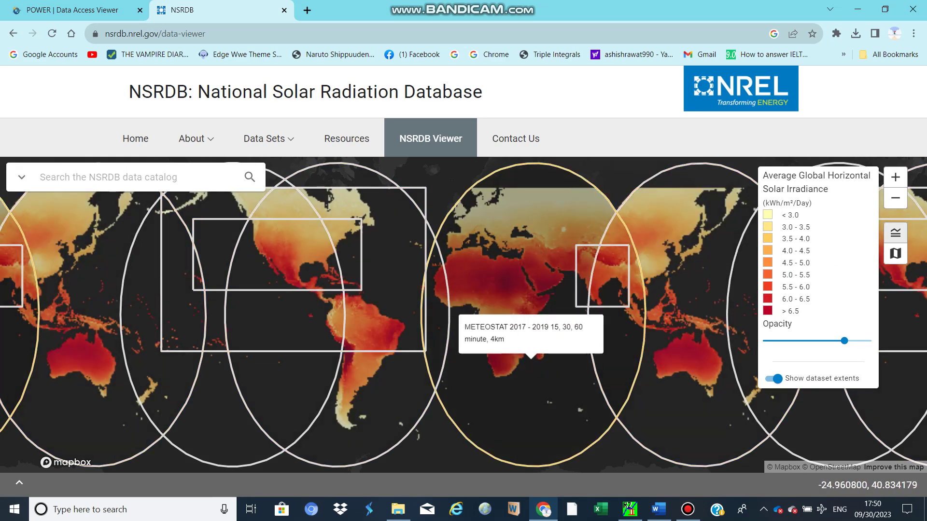
{"action": "left_click", "coordinate": [285, 225]}
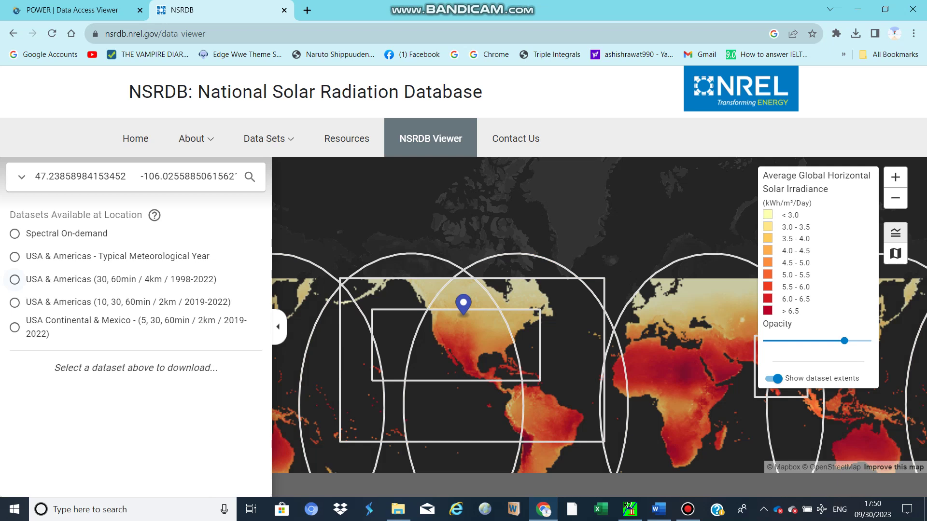
Choose the USA & Americas (30, 60min / 4km / 1998-2022) data set and select GHI as its only attribute.
{"action": "left_click", "coordinate": [14, 279]}
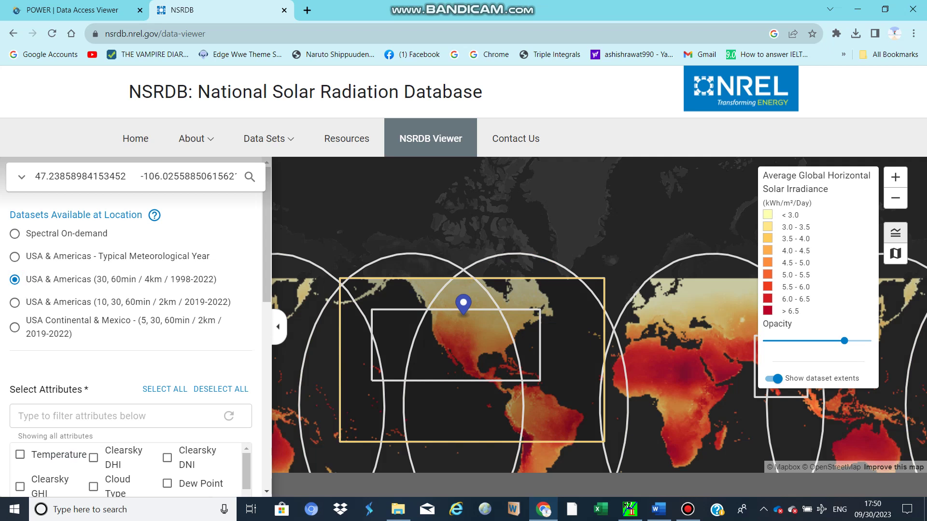
{"action": "scroll", "coordinate": [130, 329], "scroll_direction": "down", "scroll_amount": 4}
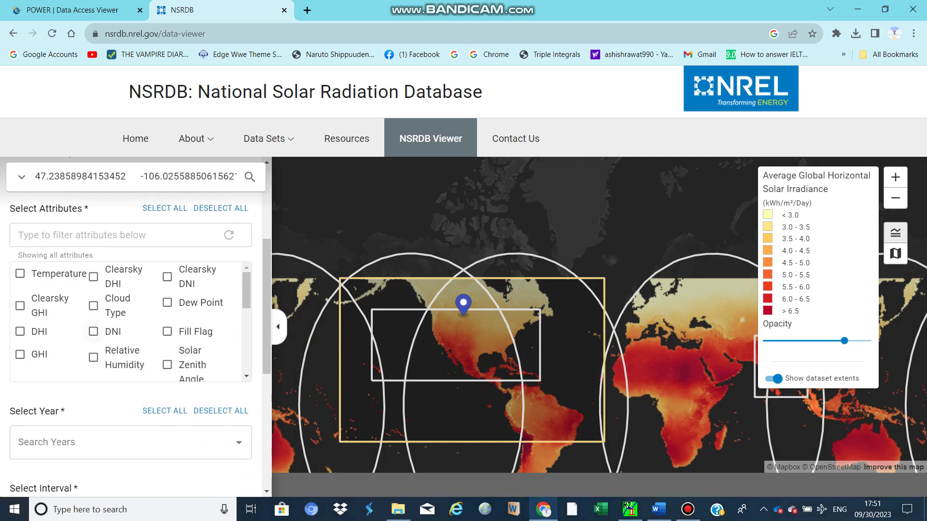
{"action": "left_click", "coordinate": [19, 332]}
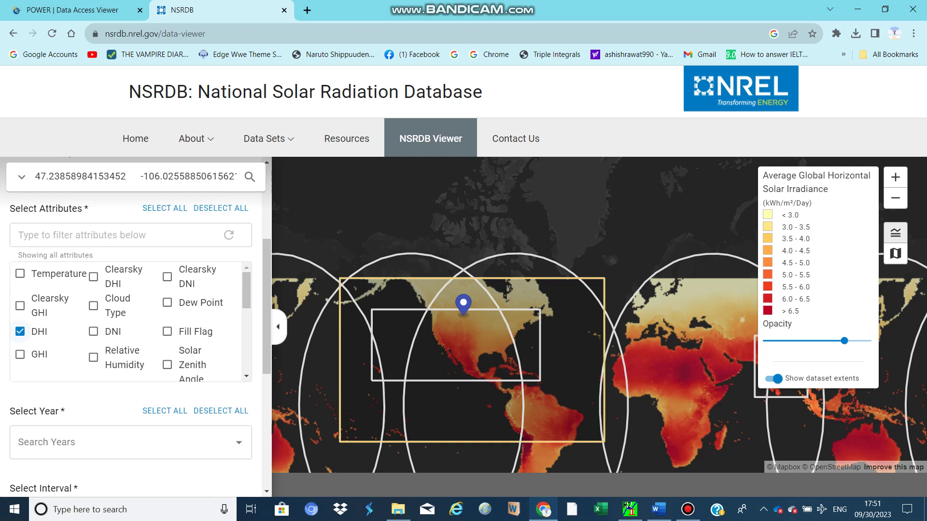
{"action": "left_click", "coordinate": [20, 331]}
{"action": "left_click", "coordinate": [20, 354]}
Look through the full list of attributes offered for the chosen data set.
{"action": "scroll", "coordinate": [132, 322], "scroll_direction": "down", "scroll_amount": 3}
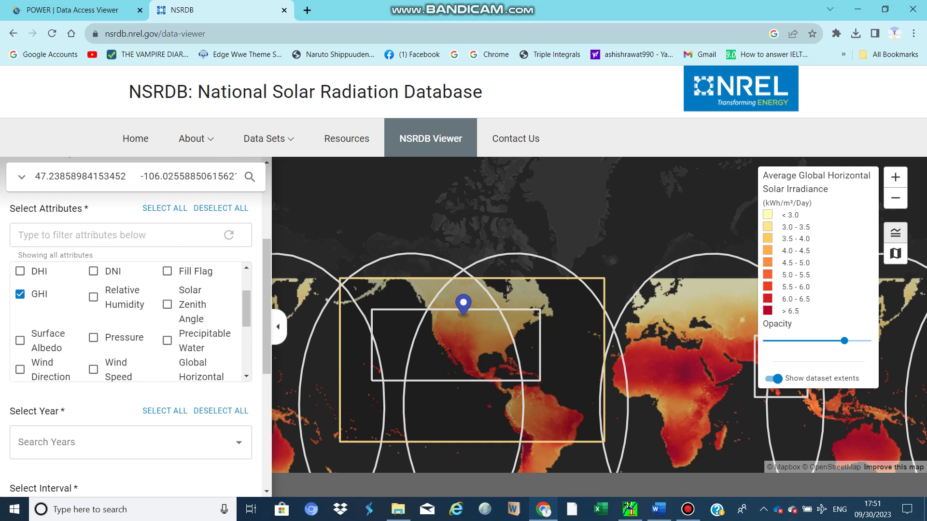
{"action": "scroll", "coordinate": [128, 322], "scroll_direction": "up", "scroll_amount": 2}
{"action": "scroll", "coordinate": [167, 340], "scroll_direction": "down", "scroll_amount": 2}
{"action": "scroll", "coordinate": [167, 340], "scroll_direction": "up", "scroll_amount": 2}
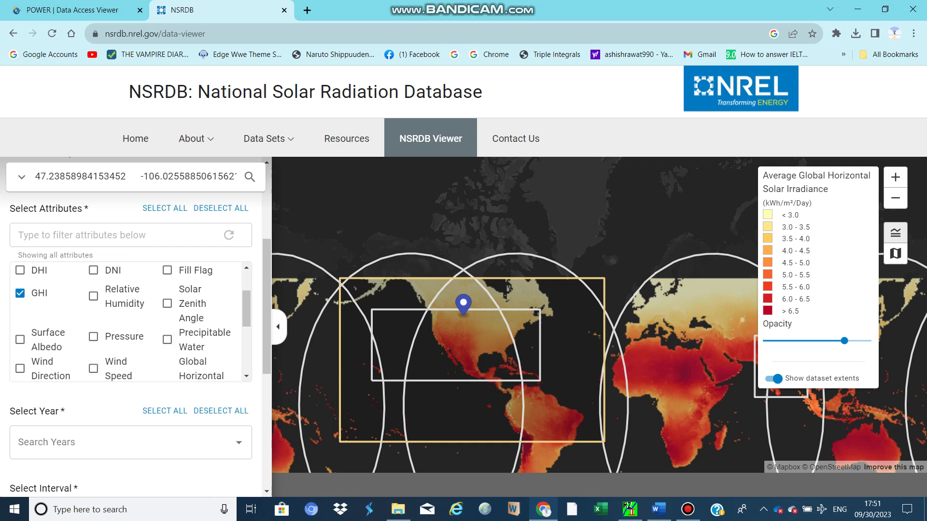
{"action": "scroll", "coordinate": [128, 322], "scroll_direction": "down", "scroll_amount": 2}
{"action": "scroll", "coordinate": [128, 322], "scroll_direction": "up", "scroll_amount": 5}
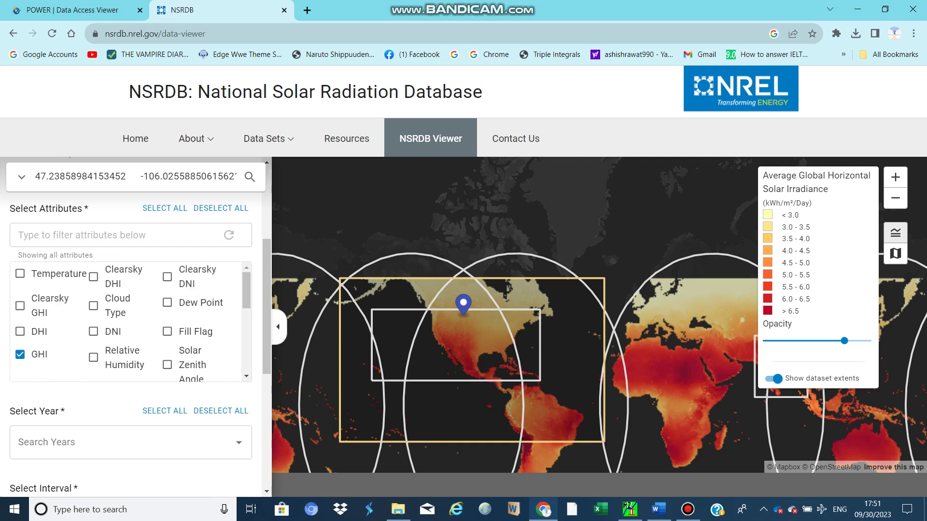
{"action": "scroll", "coordinate": [136, 326], "scroll_direction": "down", "scroll_amount": 1}
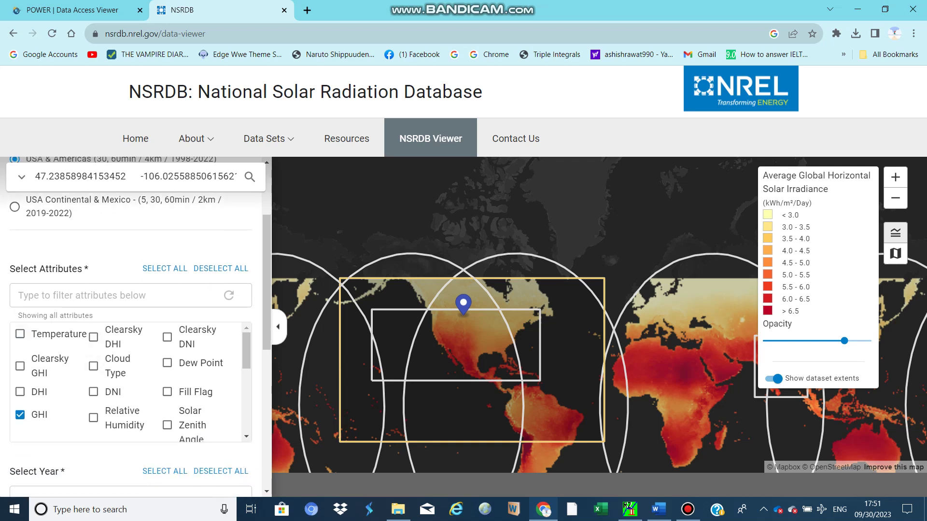
{"action": "scroll", "coordinate": [131, 381], "scroll_direction": "down", "scroll_amount": 6}
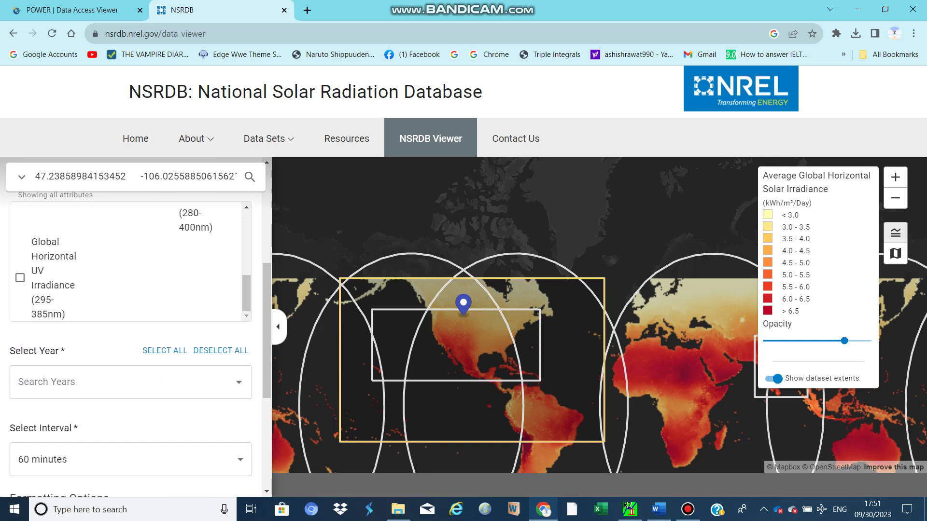
Select the years 1998, 1999 and 2001 for the data request.
{"action": "scroll", "coordinate": [238, 262], "scroll_direction": "down", "scroll_amount": 3}
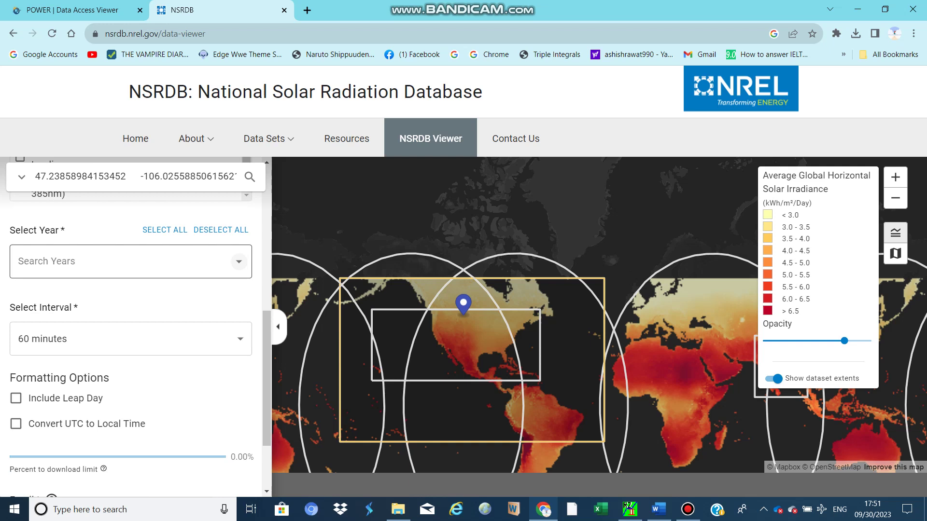
{"action": "left_click", "coordinate": [239, 261]}
{"action": "left_click", "coordinate": [77, 295]}
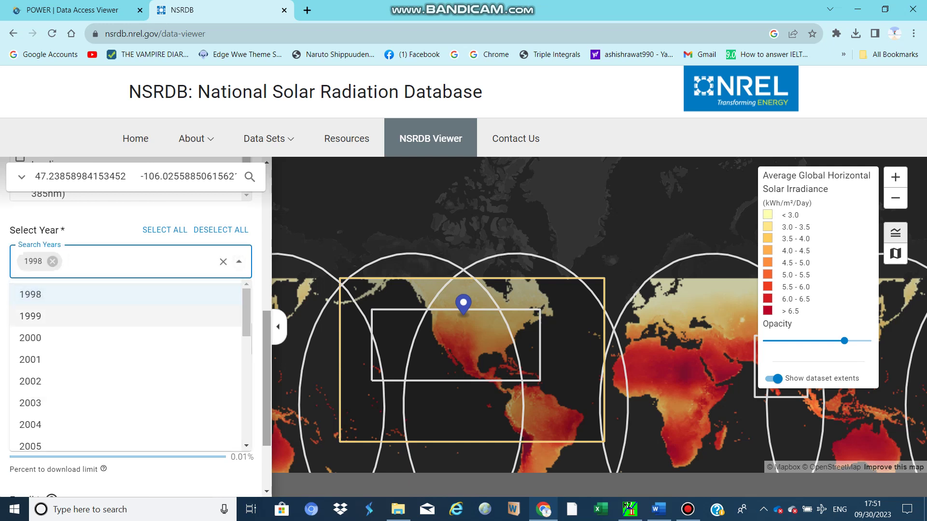
{"action": "left_click", "coordinate": [30, 317]}
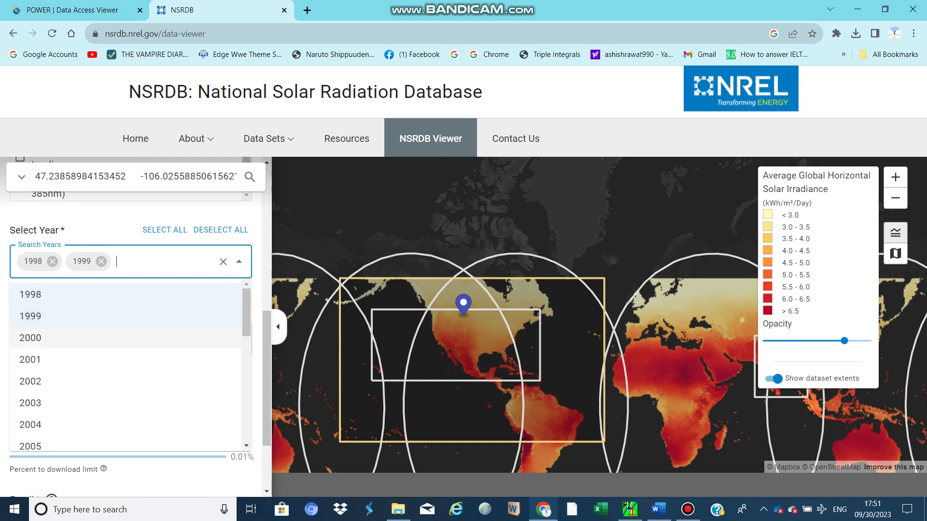
{"action": "left_click", "coordinate": [30, 338]}
{"action": "left_click", "coordinate": [30, 359]}
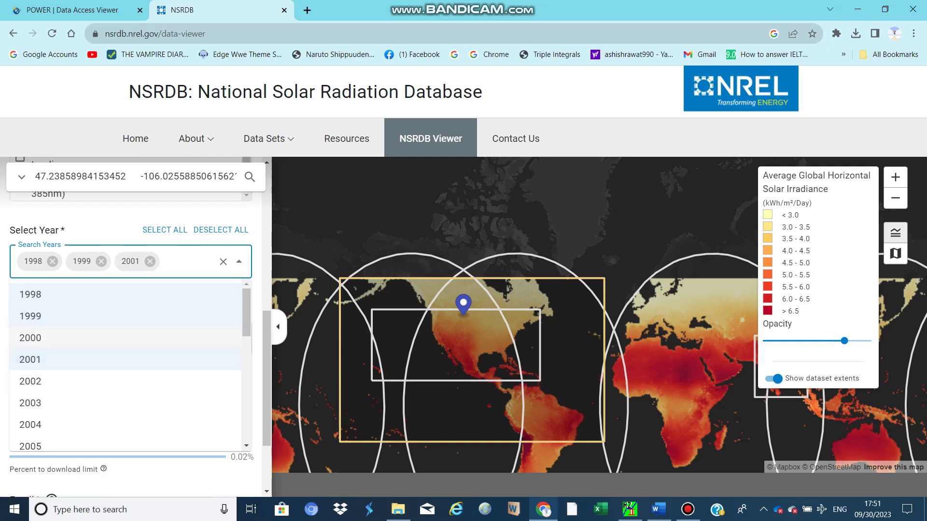
Fill in the requester's e-mail address from the saved suggestions and submit the data download.
{"action": "left_click_drag", "start_coordinate": [266, 376], "coordinate": [266, 418]}
{"action": "left_click", "coordinate": [155, 398]}
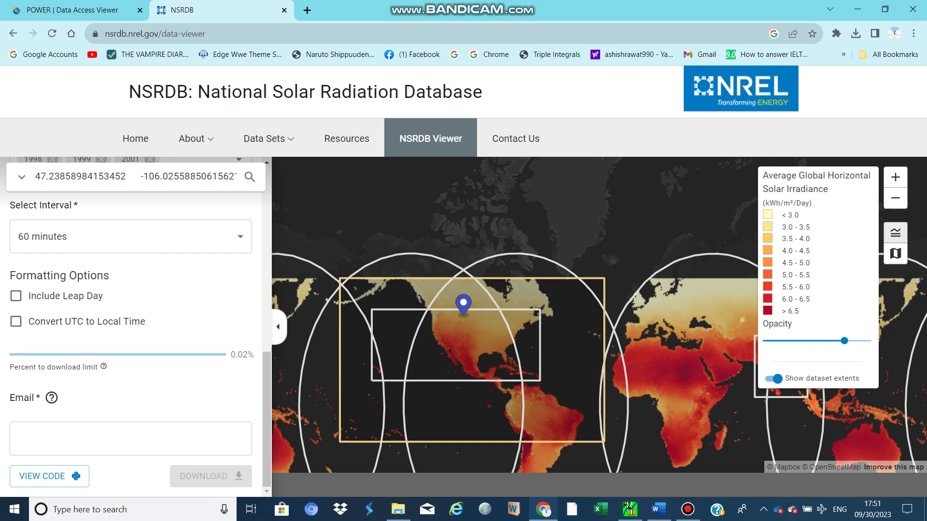
{"action": "left_click", "coordinate": [130, 439]}
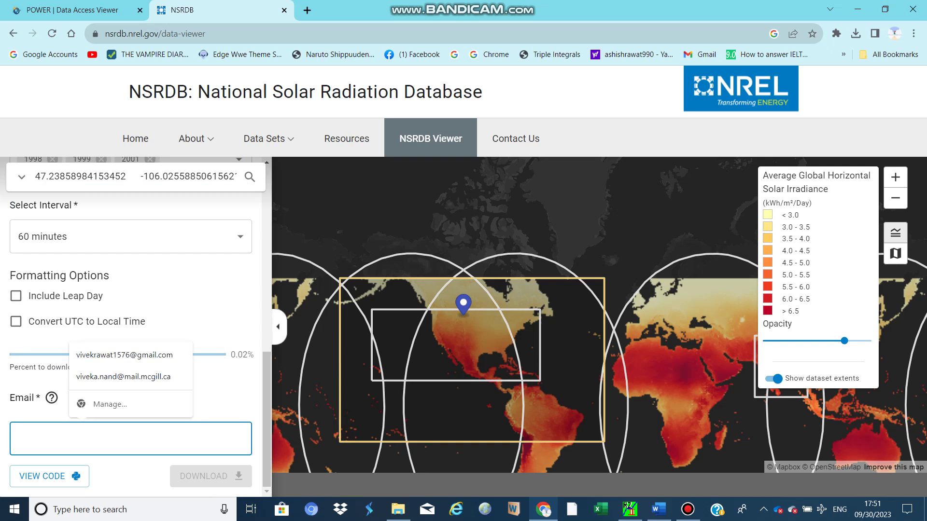
{"action": "key", "text": "Down"}
{"action": "key", "text": "Return"}
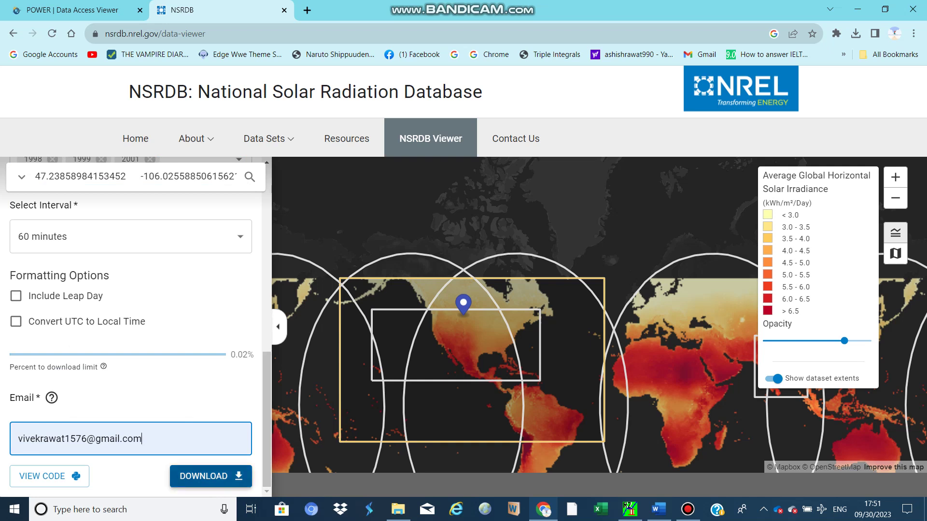
{"action": "left_click", "coordinate": [211, 476]}
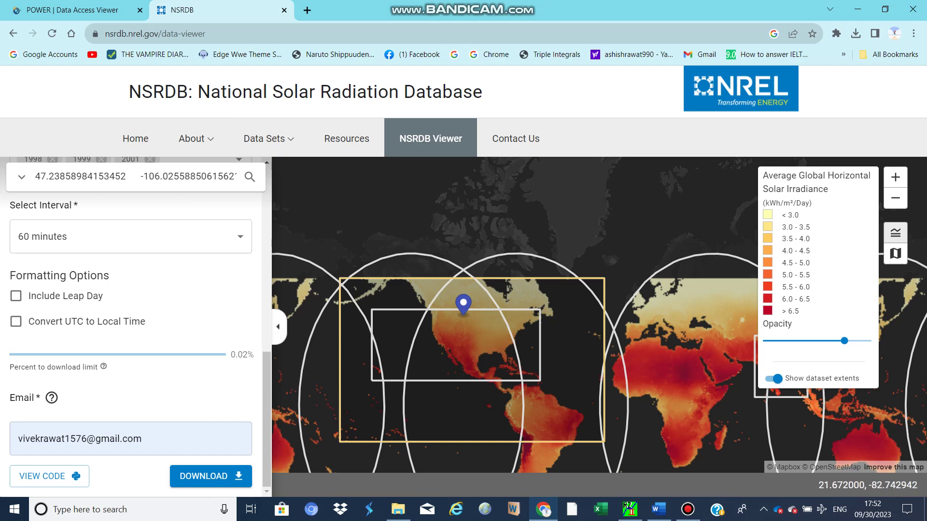
Use a Point (Lat/Lng) Query to pick a location in northern India at about latitude 26.29, longitude 78.47.
{"action": "left_click_drag", "start_coordinate": [672, 383], "coordinate": [459, 367]}
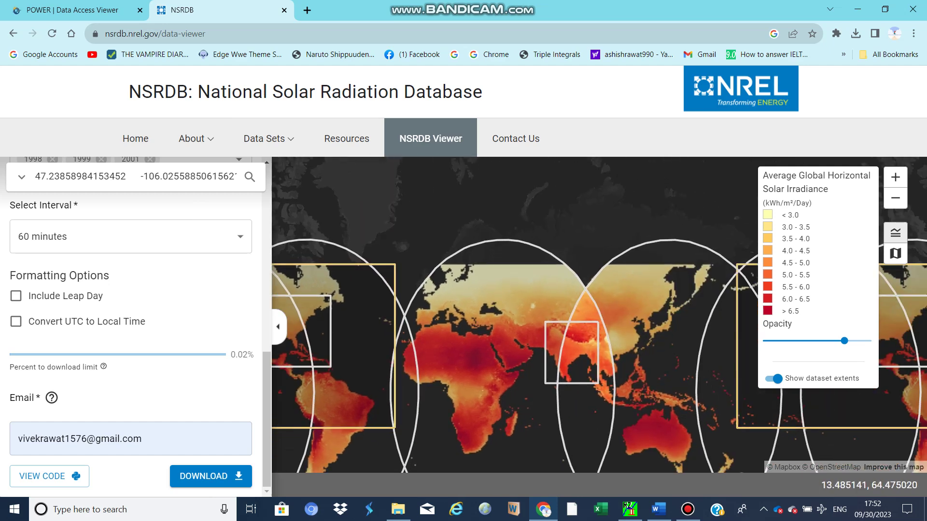
{"action": "scroll", "coordinate": [575, 362], "scroll_direction": "up", "scroll_amount": 5}
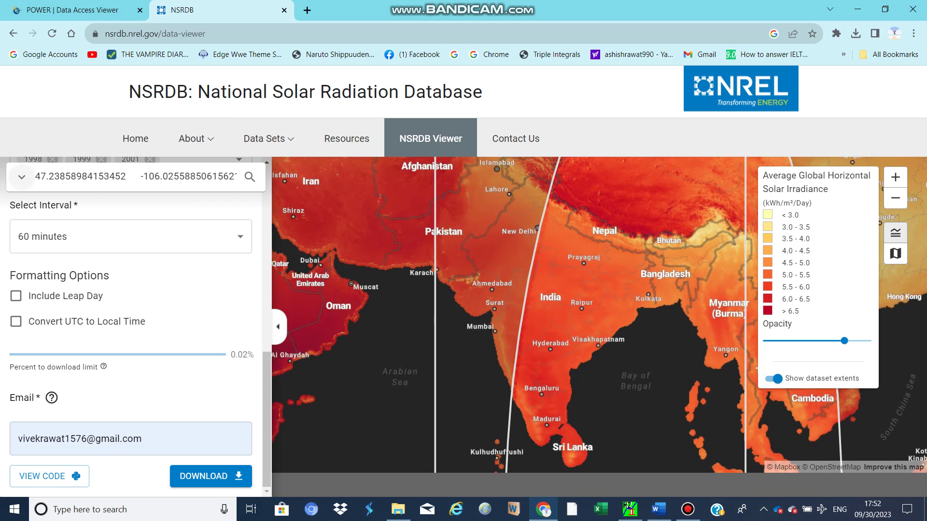
{"action": "left_click", "coordinate": [21, 176]}
{"action": "left_click", "coordinate": [88, 234]}
{"action": "left_click", "coordinate": [21, 176]}
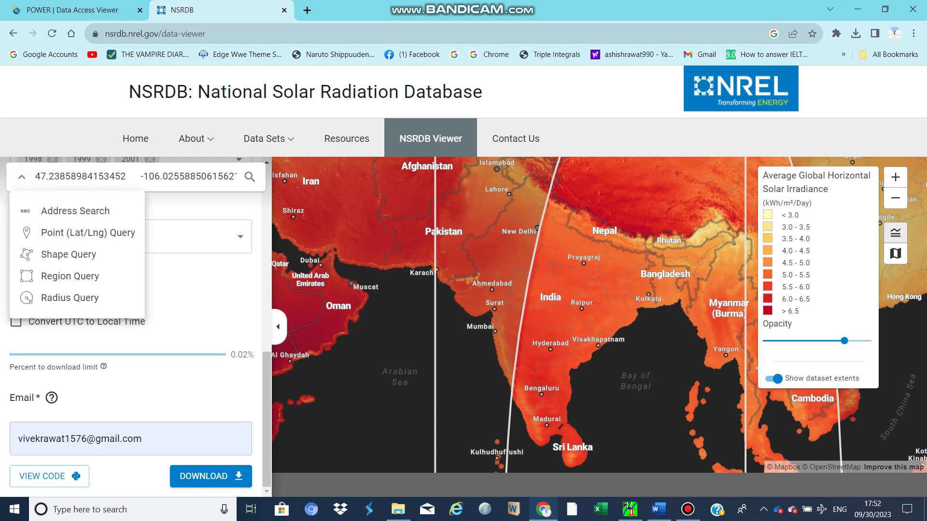
{"action": "left_click", "coordinate": [88, 233]}
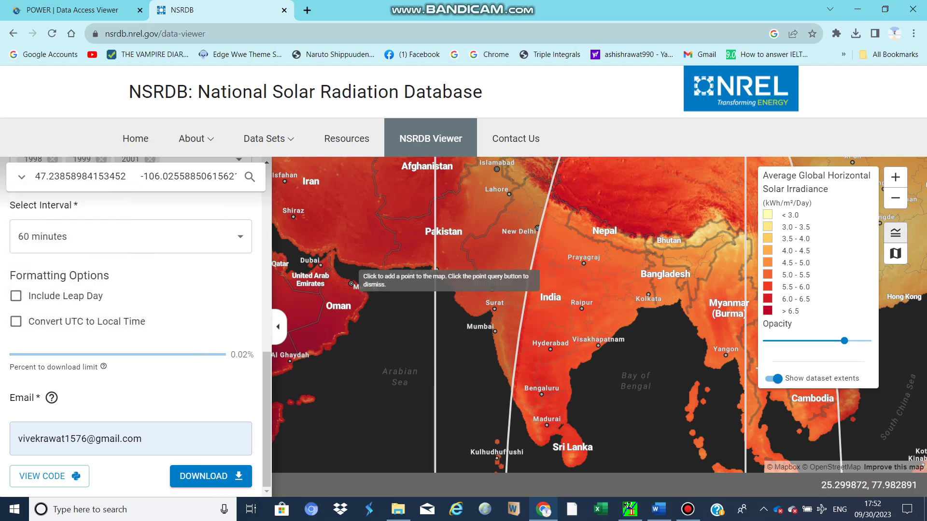
{"action": "left_click", "coordinate": [549, 253]}
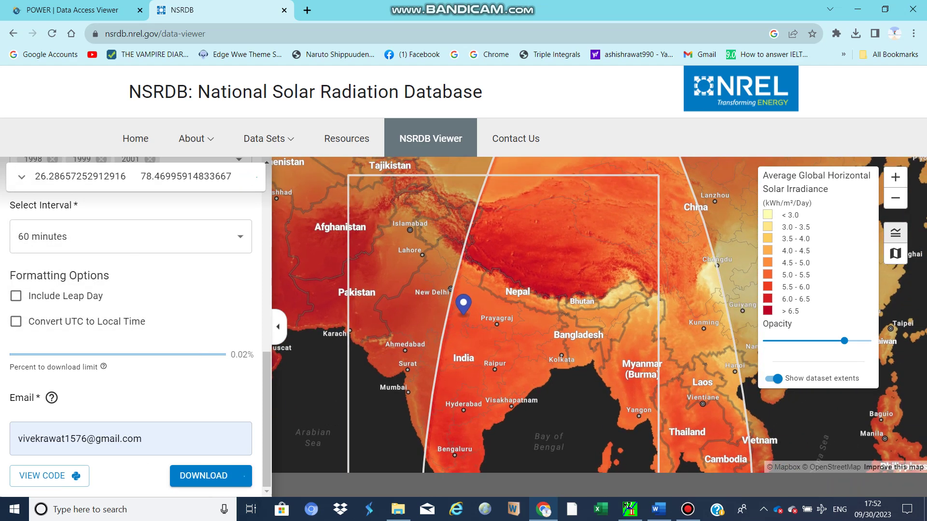